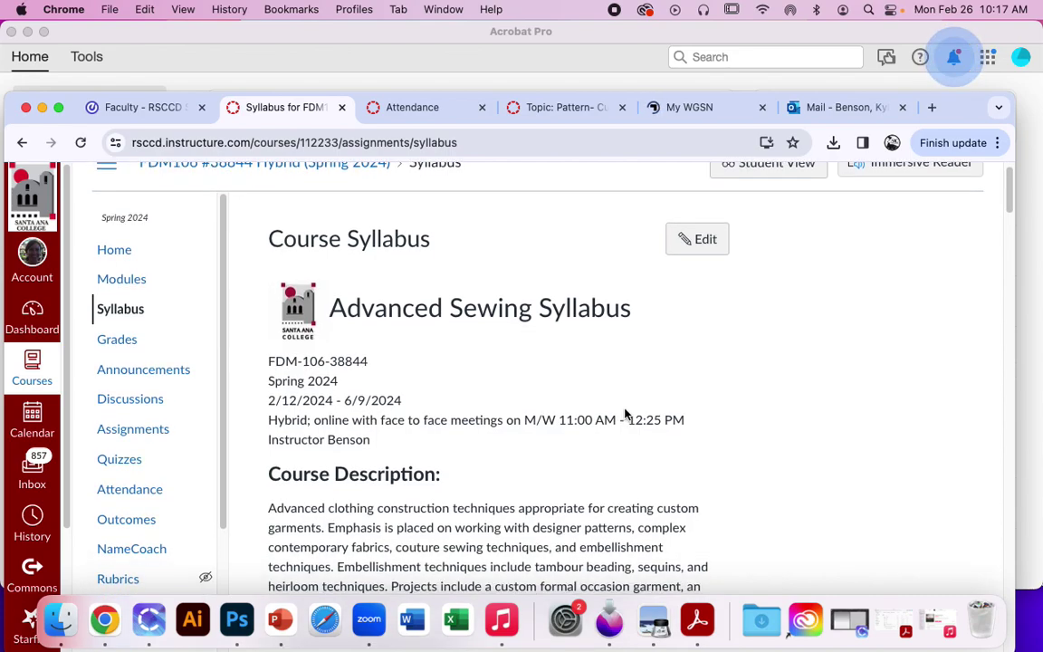
{"action": "scroll", "coordinate": [627, 415], "scroll_direction": "down", "scroll_amount": 1}
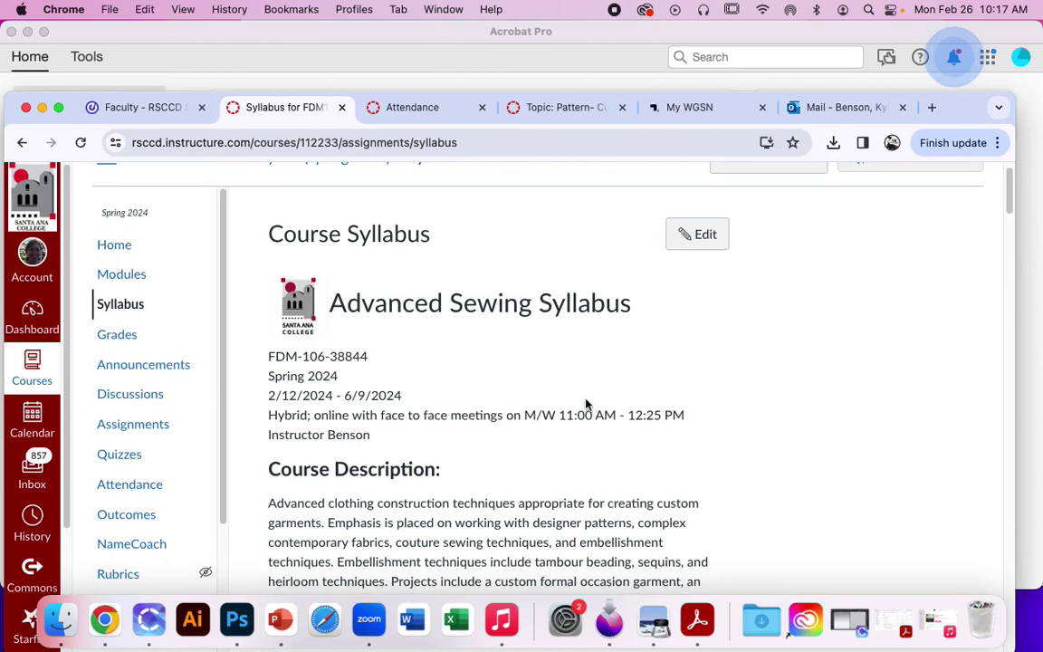
Read the syllabus down to WGSN Policy and highlight the free SAC library access line.
{"action": "scroll", "coordinate": [584, 403], "scroll_direction": "down", "scroll_amount": 2}
{"action": "scroll", "coordinate": [584, 405], "scroll_direction": "down", "scroll_amount": 5}
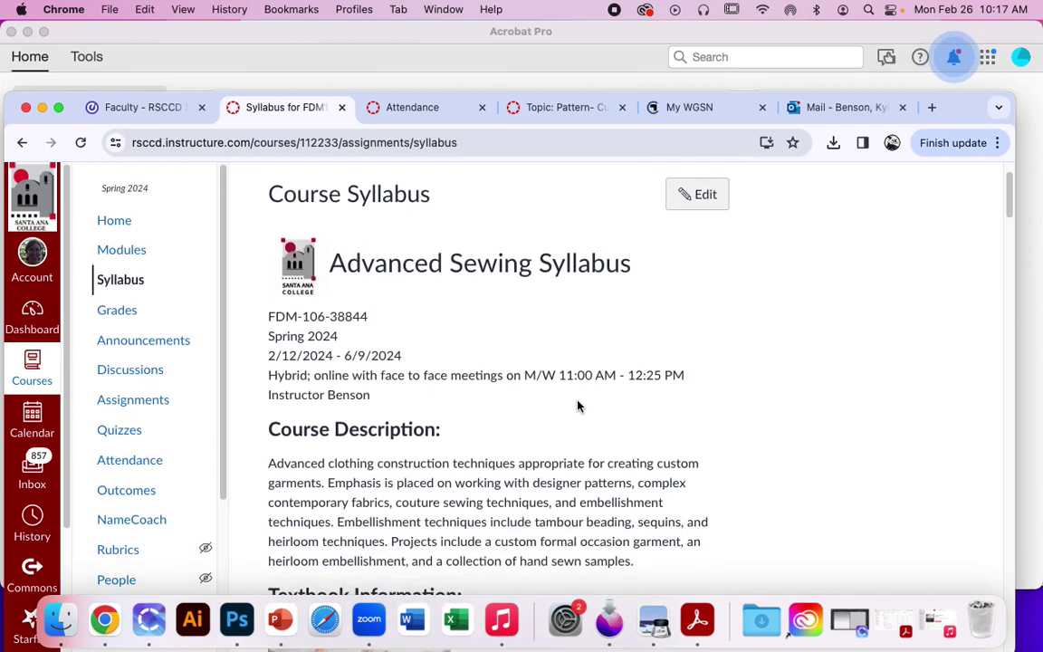
{"action": "scroll", "coordinate": [575, 405], "scroll_direction": "down", "scroll_amount": 15}
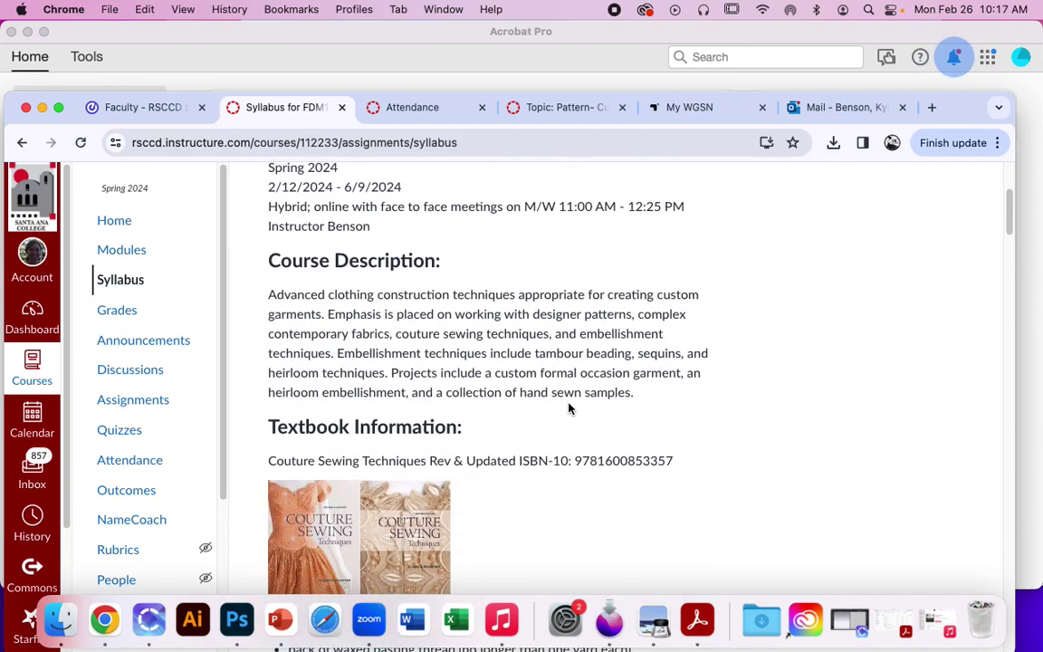
{"action": "scroll", "coordinate": [571, 410], "scroll_direction": "down", "scroll_amount": 6}
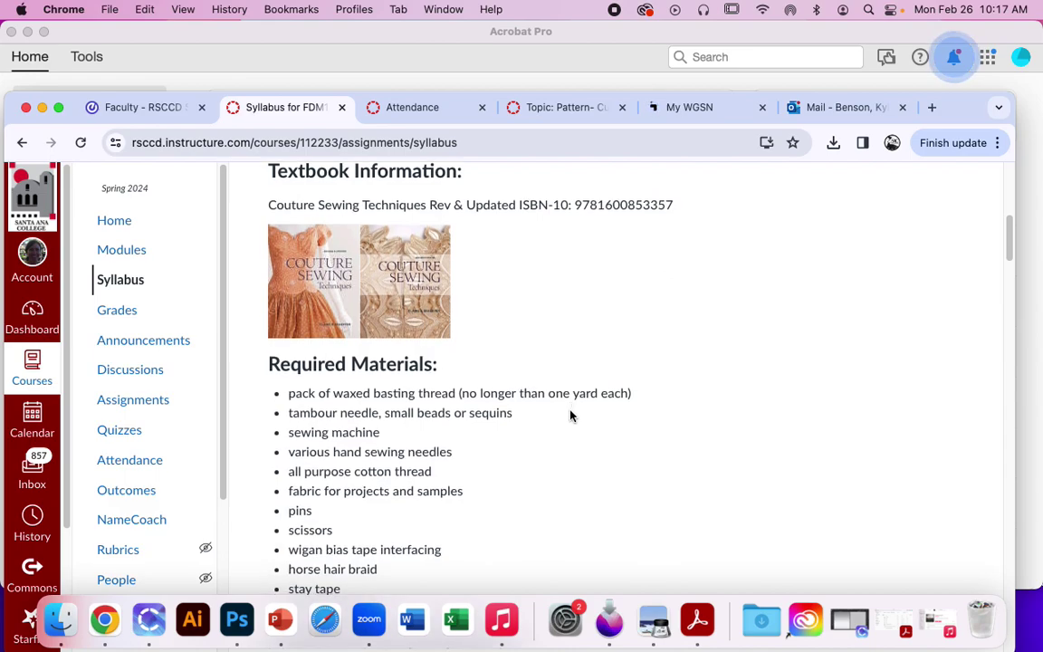
{"action": "scroll", "coordinate": [571, 414], "scroll_direction": "down", "scroll_amount": 5}
{"action": "scroll", "coordinate": [571, 416], "scroll_direction": "down", "scroll_amount": 14}
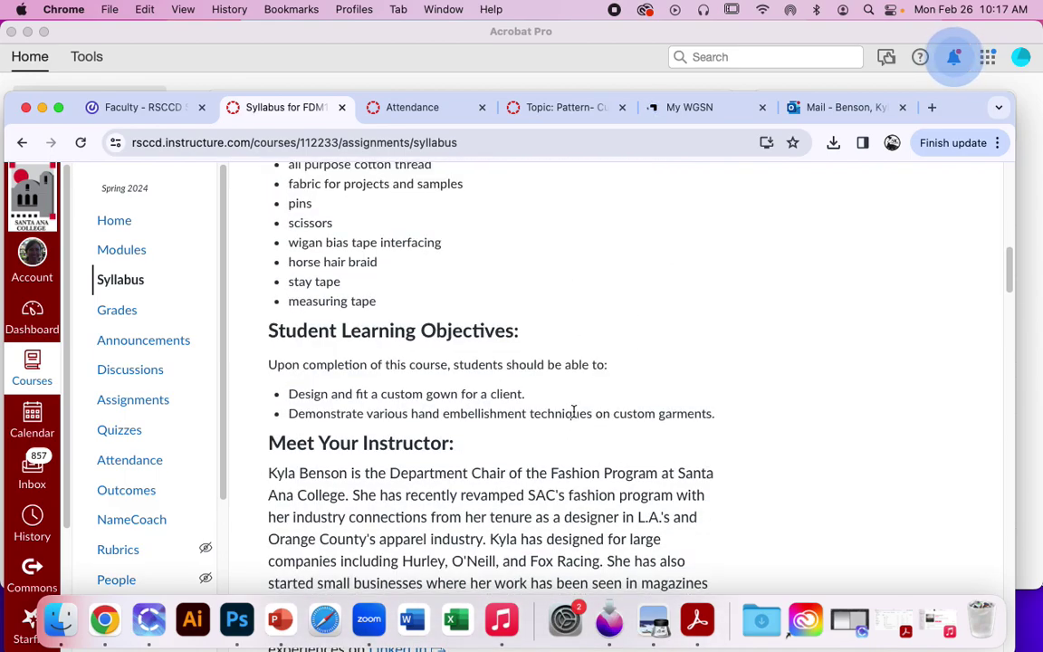
{"action": "scroll", "coordinate": [573, 412], "scroll_direction": "down", "scroll_amount": 5}
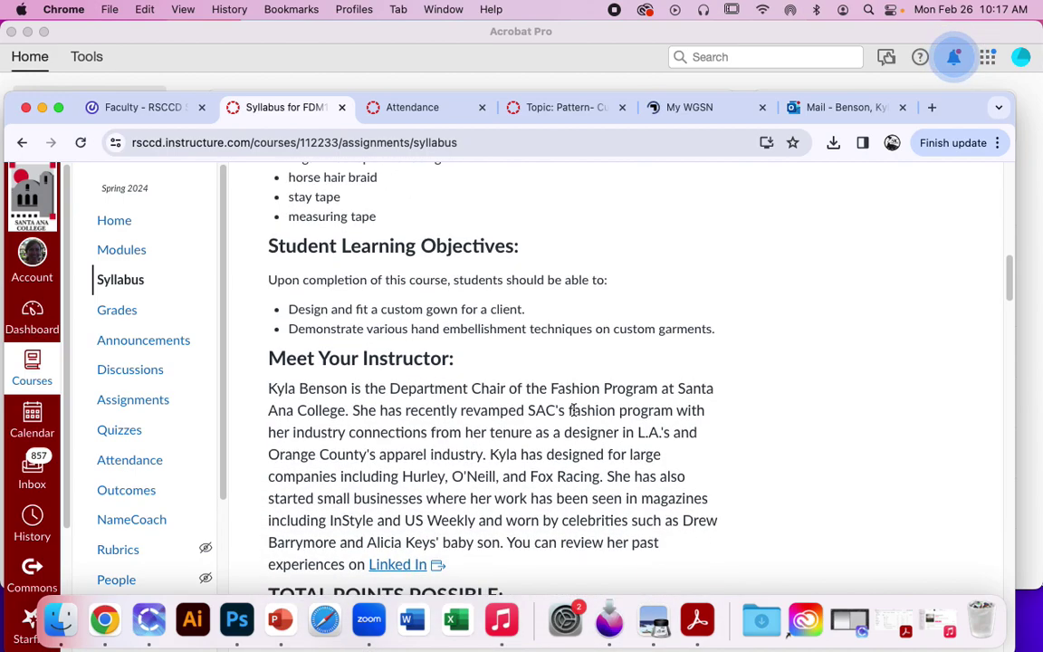
{"action": "scroll", "coordinate": [574, 410], "scroll_direction": "down", "scroll_amount": 5}
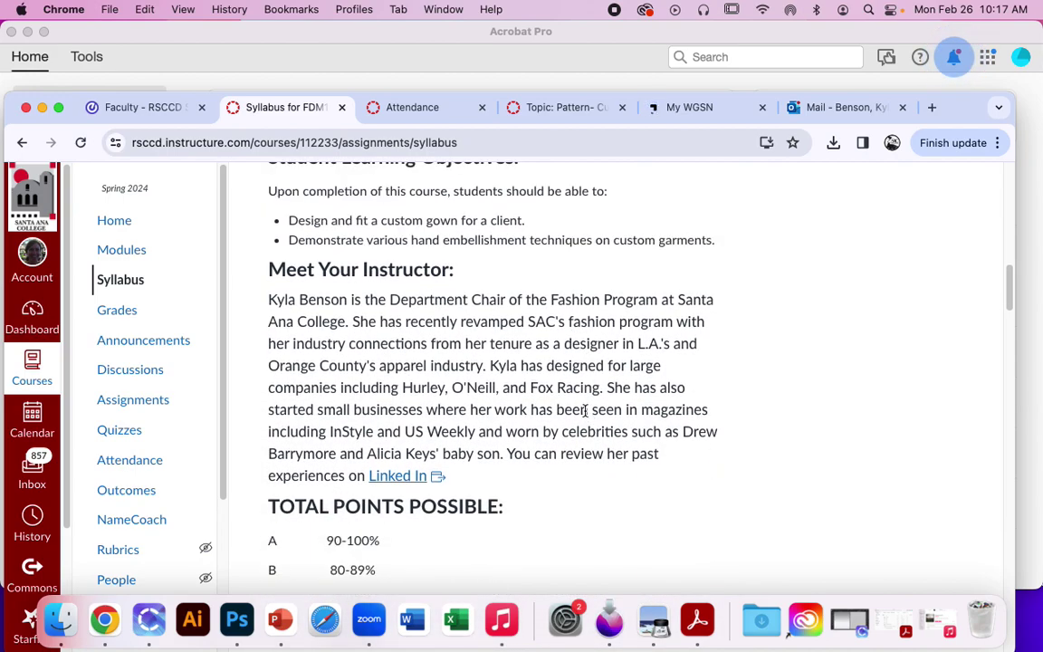
{"action": "scroll", "coordinate": [584, 410], "scroll_direction": "down", "scroll_amount": 20}
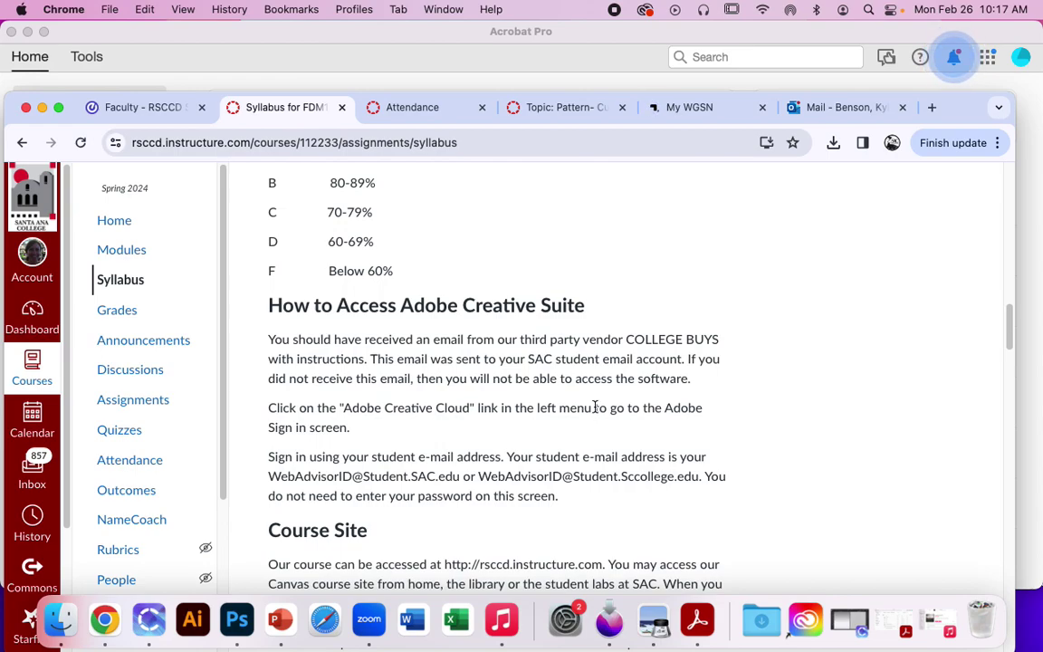
{"action": "scroll", "coordinate": [609, 404], "scroll_direction": "down", "scroll_amount": 7}
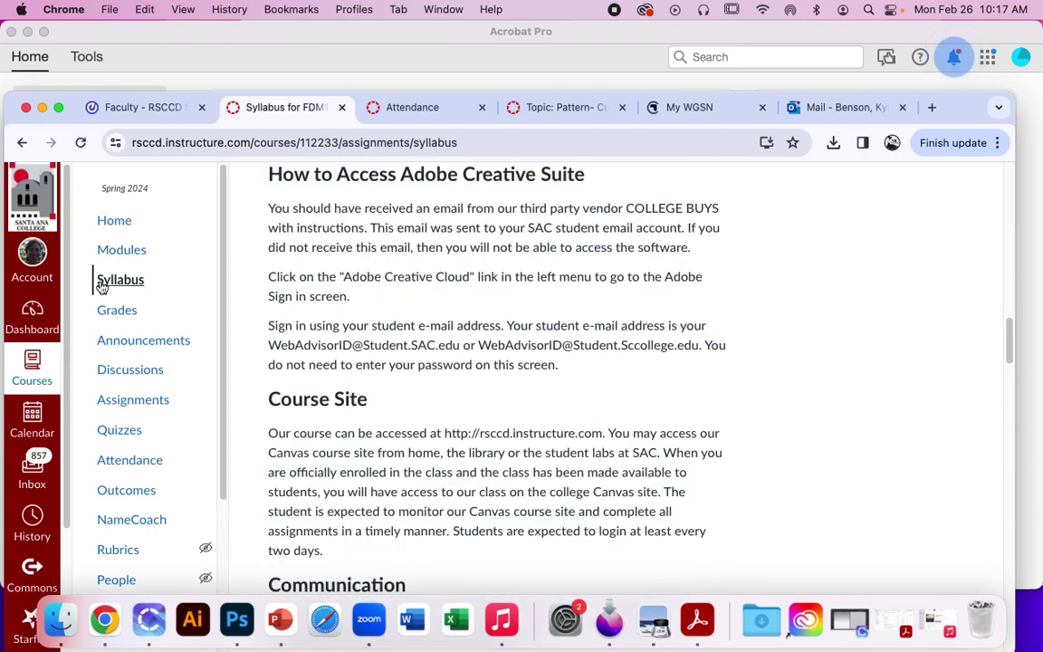
{"action": "scroll", "coordinate": [561, 389], "scroll_direction": "down", "scroll_amount": 17}
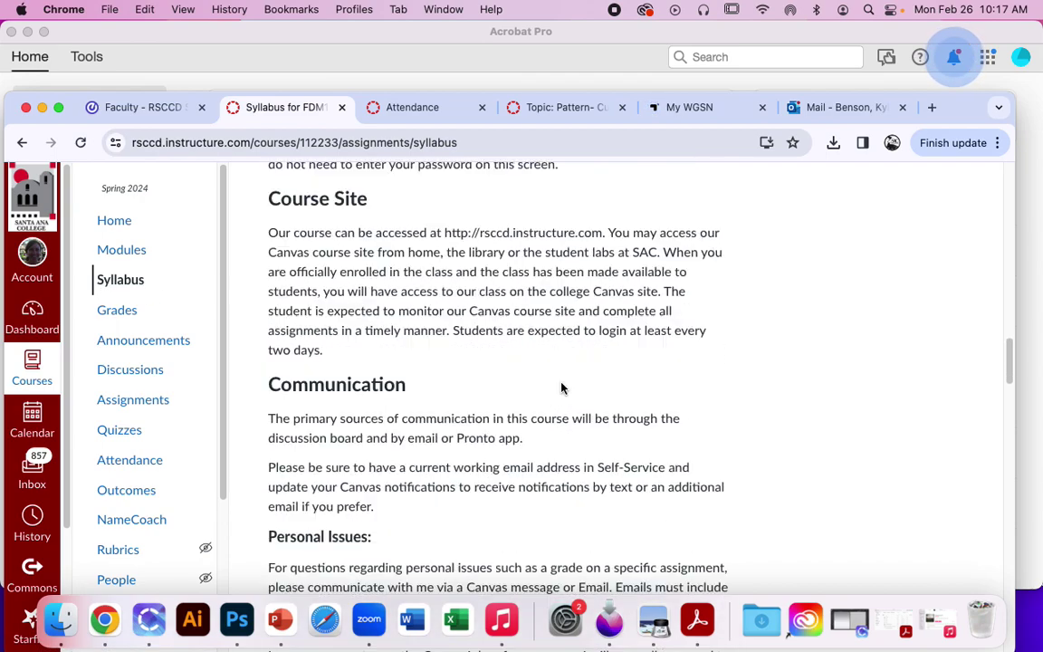
{"action": "scroll", "coordinate": [603, 379], "scroll_direction": "down", "scroll_amount": 20}
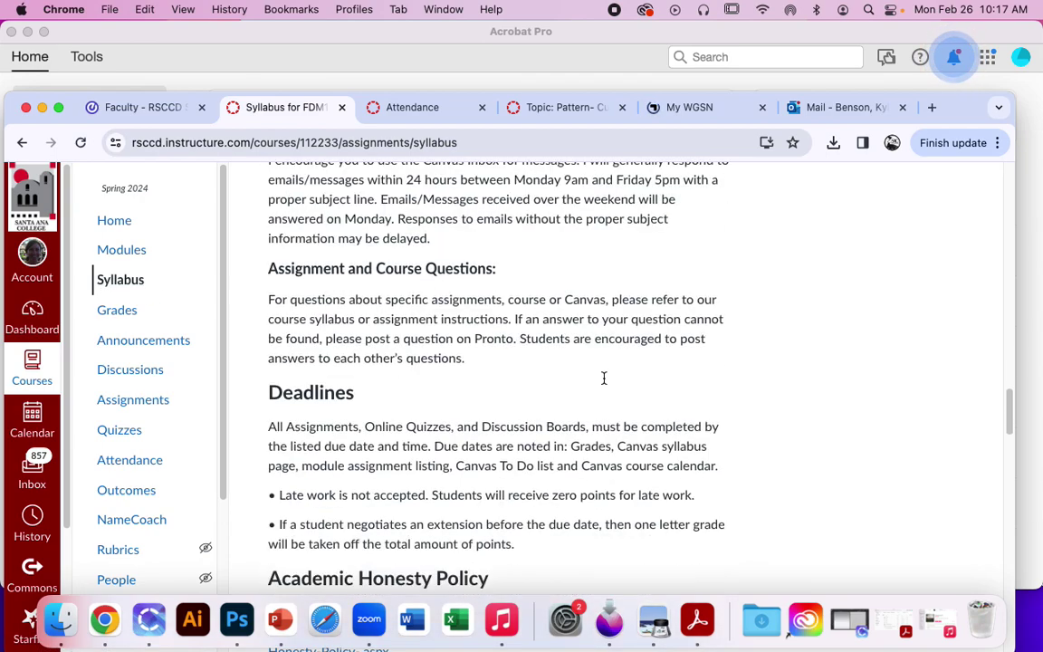
{"action": "scroll", "coordinate": [604, 378], "scroll_direction": "down", "scroll_amount": 12}
{"action": "scroll", "coordinate": [611, 372], "scroll_direction": "down", "scroll_amount": 20}
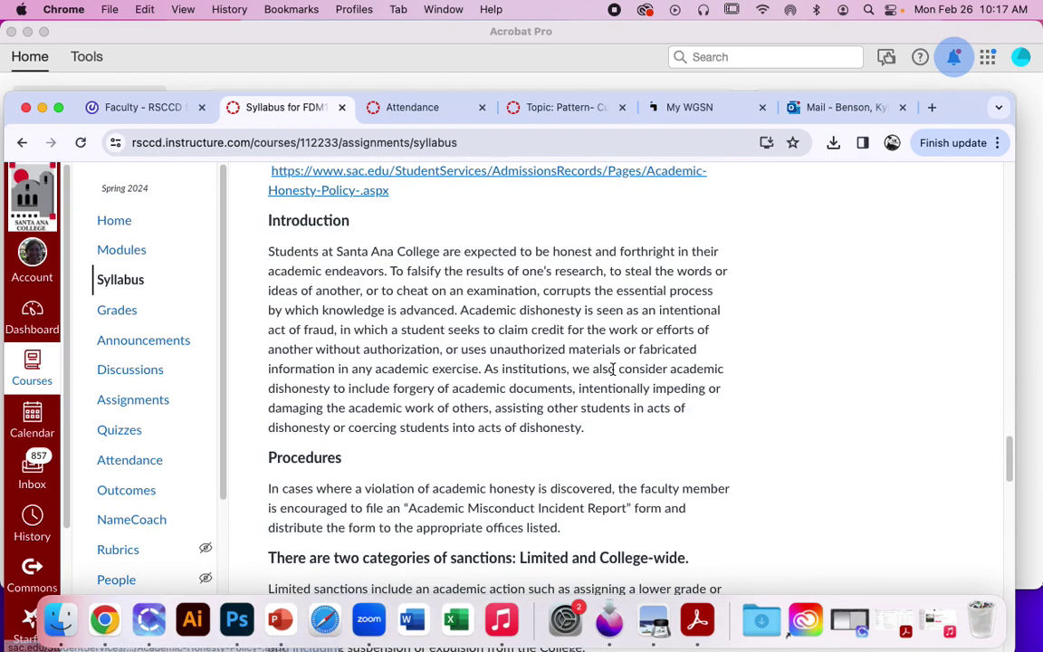
{"action": "scroll", "coordinate": [612, 372], "scroll_direction": "down", "scroll_amount": 2}
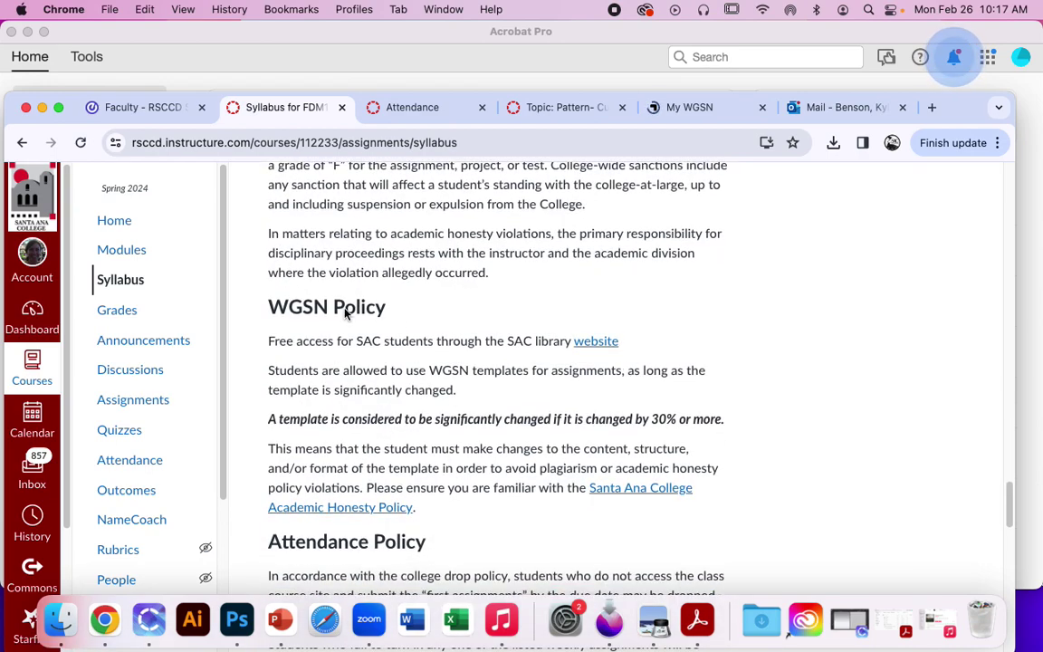
{"action": "left_click_drag", "start_coordinate": [273, 341], "coordinate": [546, 354]}
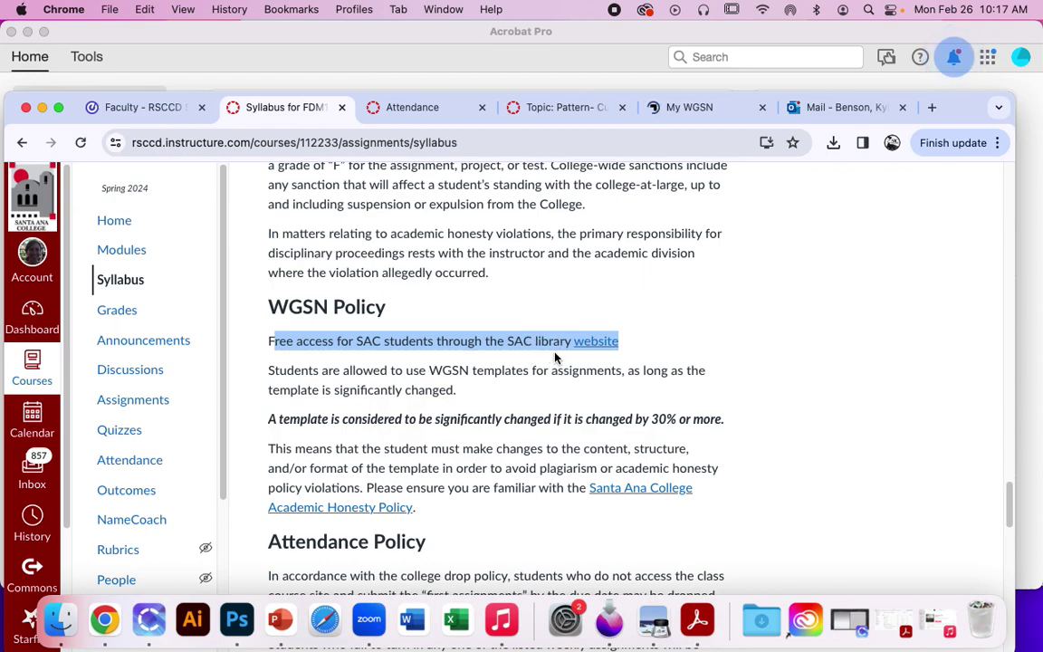
{"action": "left_click", "coordinate": [556, 359]}
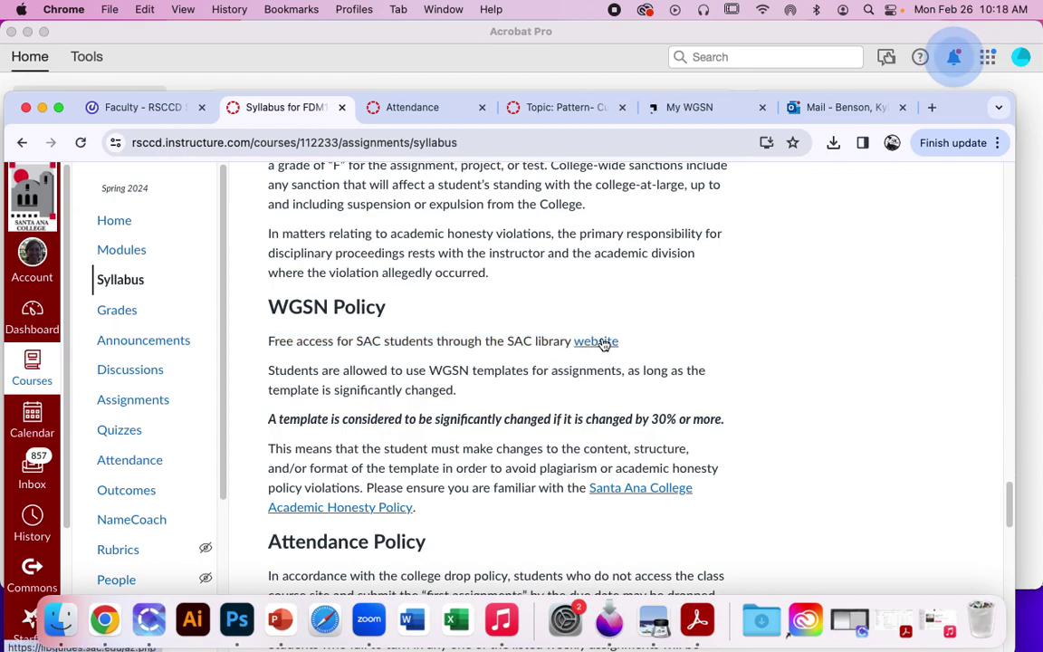
Open the SAC library A-Z Databases list, scroll to the WGSN entry, then go to My WGSN.
{"action": "left_click", "coordinate": [600, 343]}
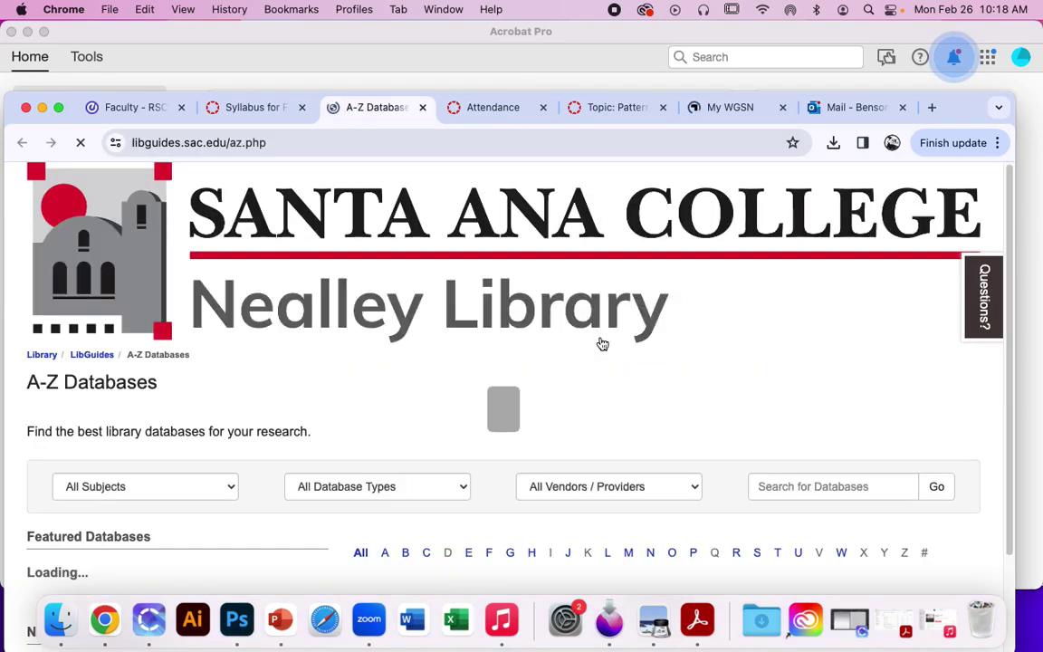
{"action": "scroll", "coordinate": [595, 401], "scroll_direction": "down", "scroll_amount": 20}
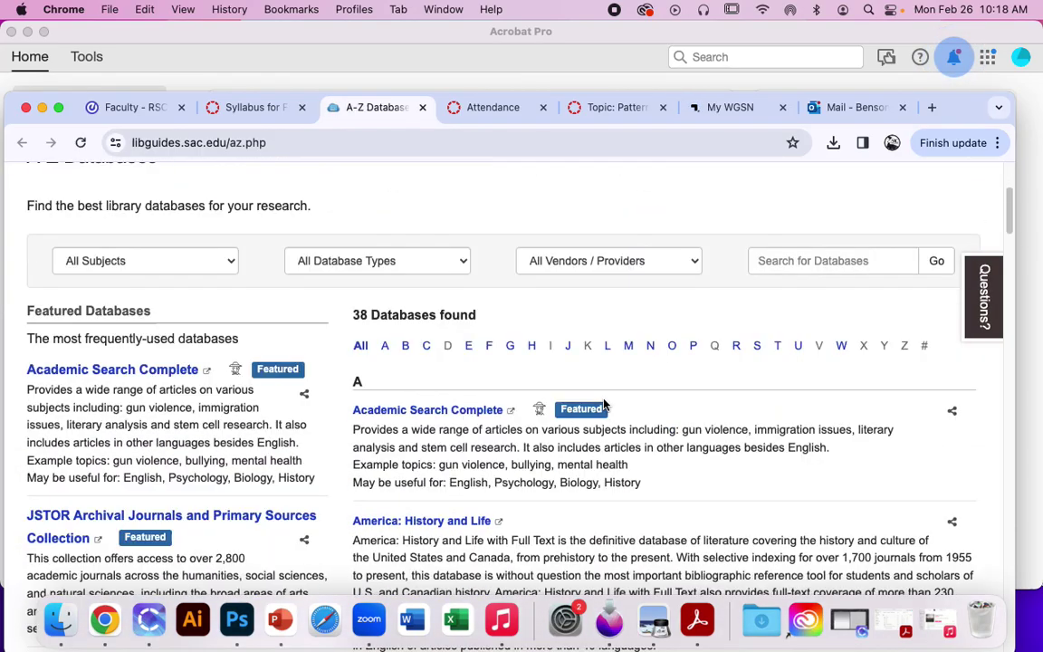
{"action": "scroll", "coordinate": [604, 403], "scroll_direction": "down", "scroll_amount": 20}
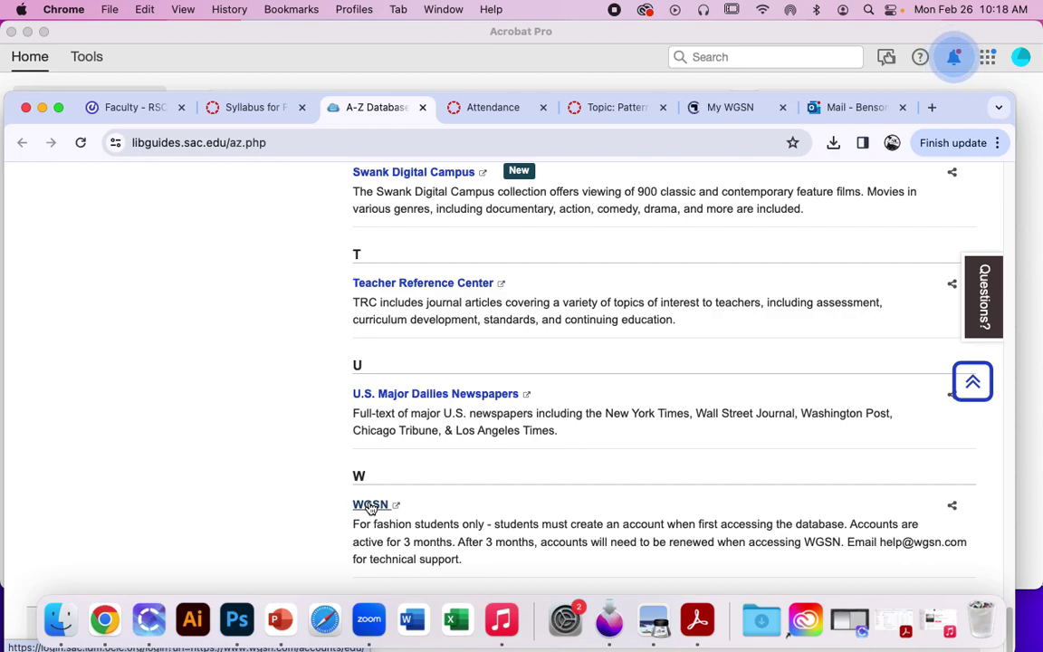
{"action": "left_click", "coordinate": [736, 110]}
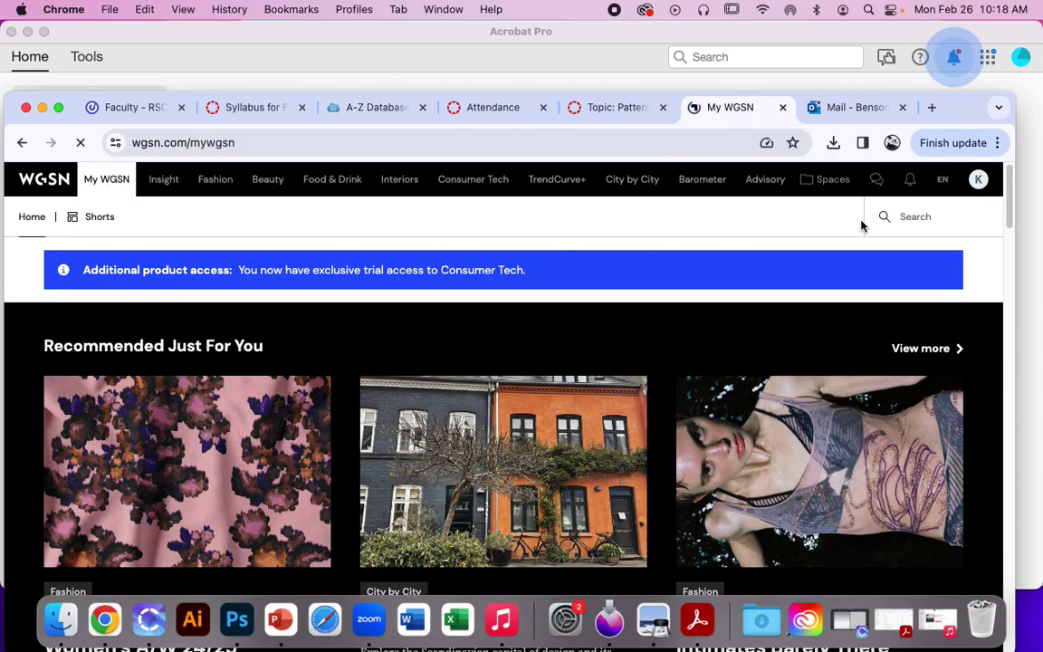
Go to WGSN Fashion and open the 3D CAD Library under Design Resources.
{"action": "left_click", "coordinate": [910, 179]}
{"action": "left_click", "coordinate": [732, 225]}
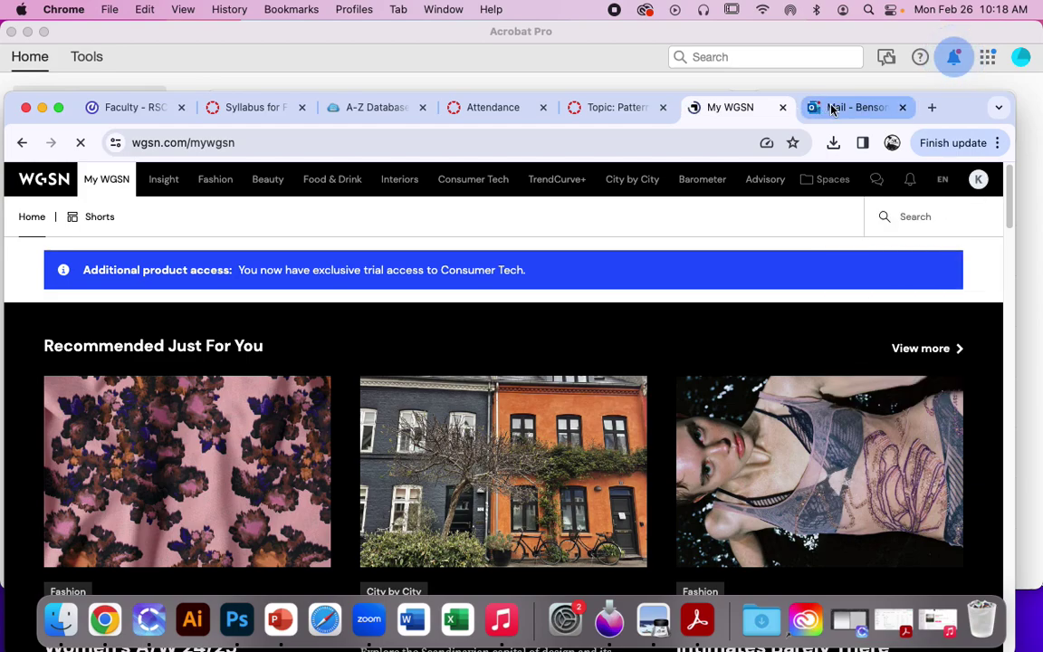
{"action": "mouse_move", "coordinate": [982, 182]}
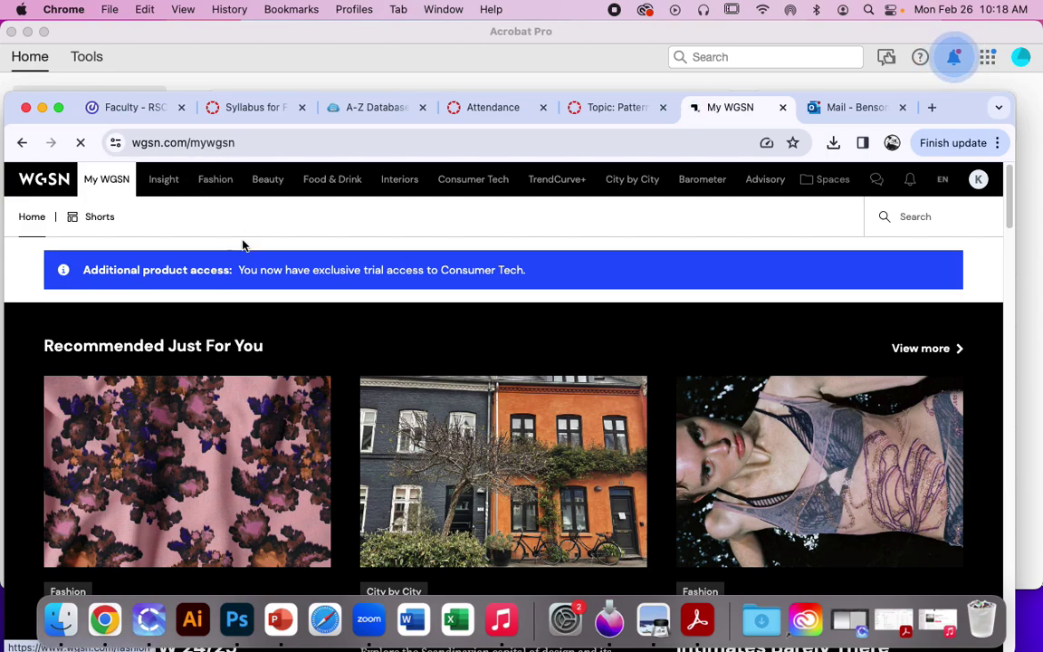
{"action": "left_click", "coordinate": [210, 178]}
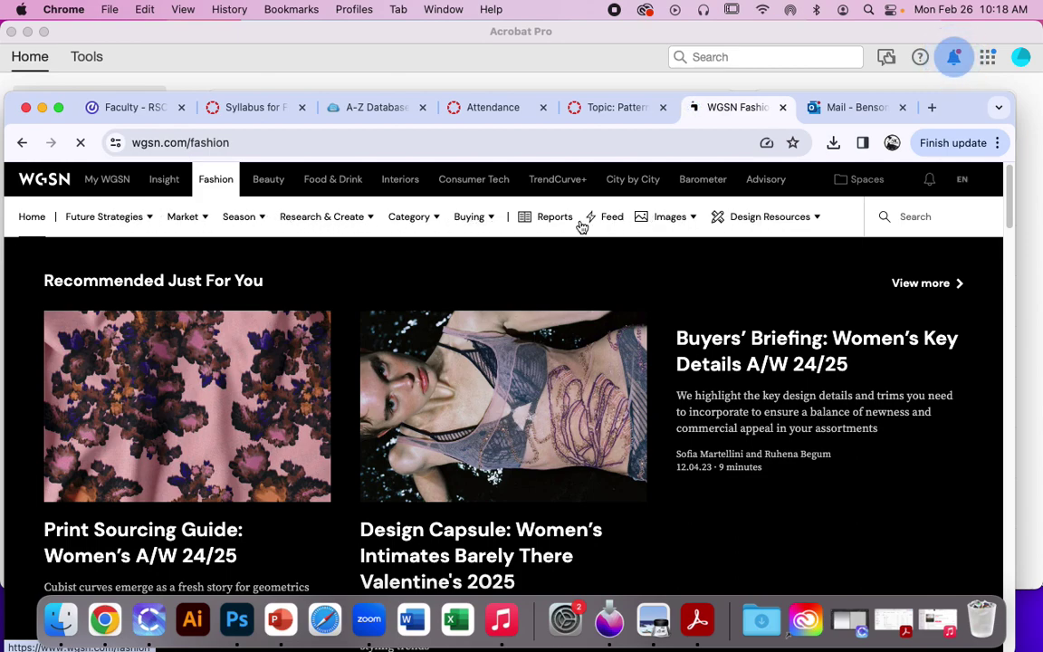
{"action": "left_click", "coordinate": [769, 219]}
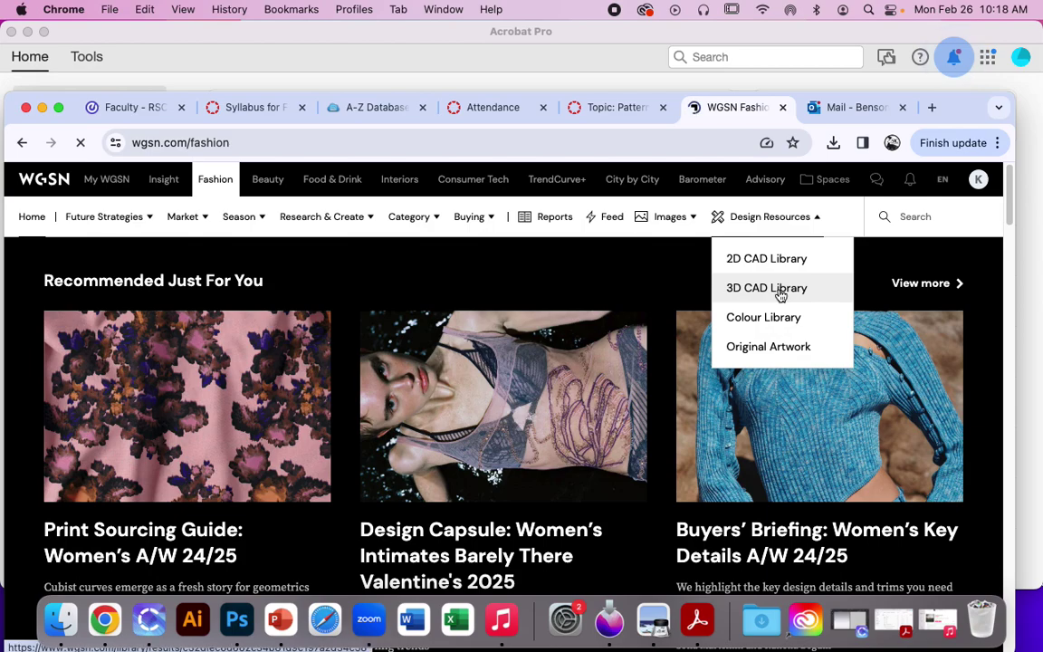
{"action": "left_click", "coordinate": [781, 289]}
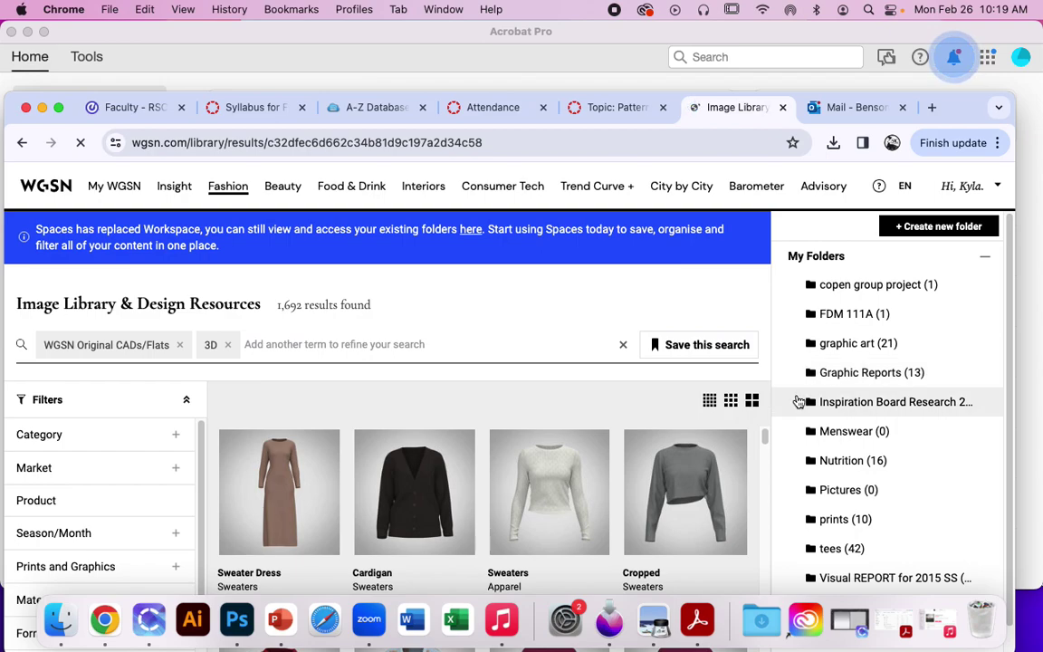
Browse the 1,692 3D CAD results of Autumn/Winter and Spring/Summer 2025 garments.
{"action": "scroll", "coordinate": [788, 403], "scroll_direction": "down", "scroll_amount": 1}
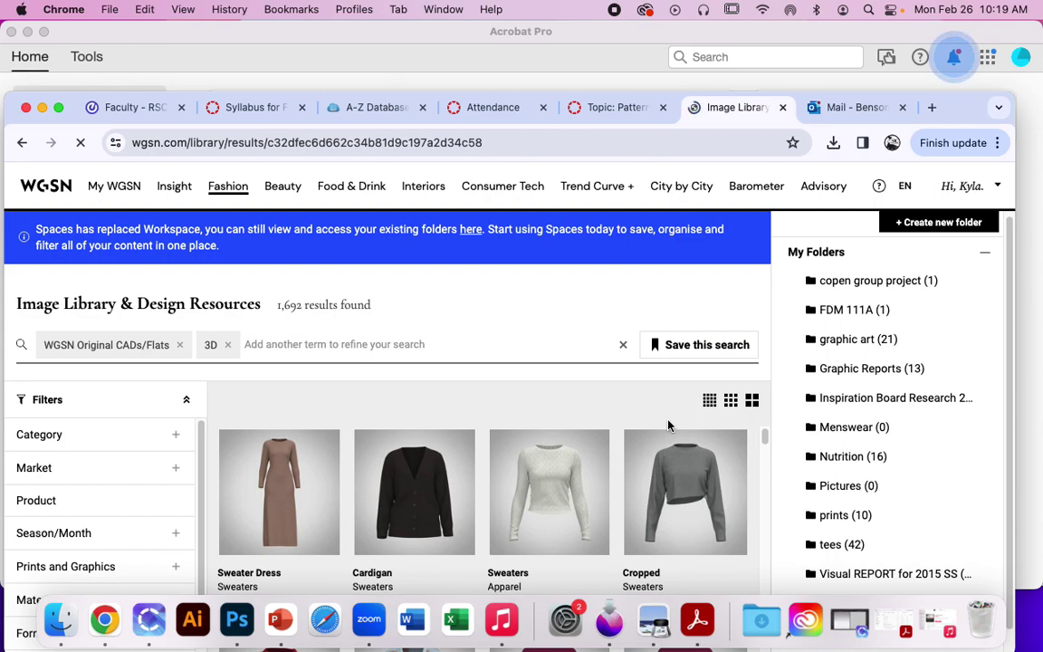
{"action": "mouse_move", "coordinate": [669, 435]}
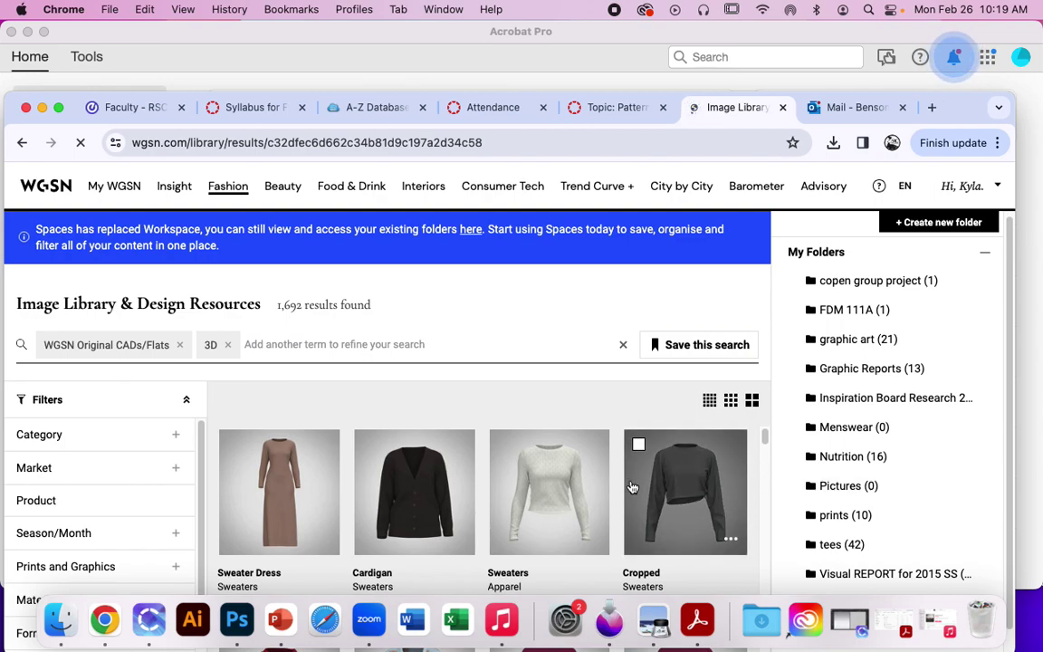
{"action": "scroll", "coordinate": [637, 490], "scroll_direction": "down", "scroll_amount": 1}
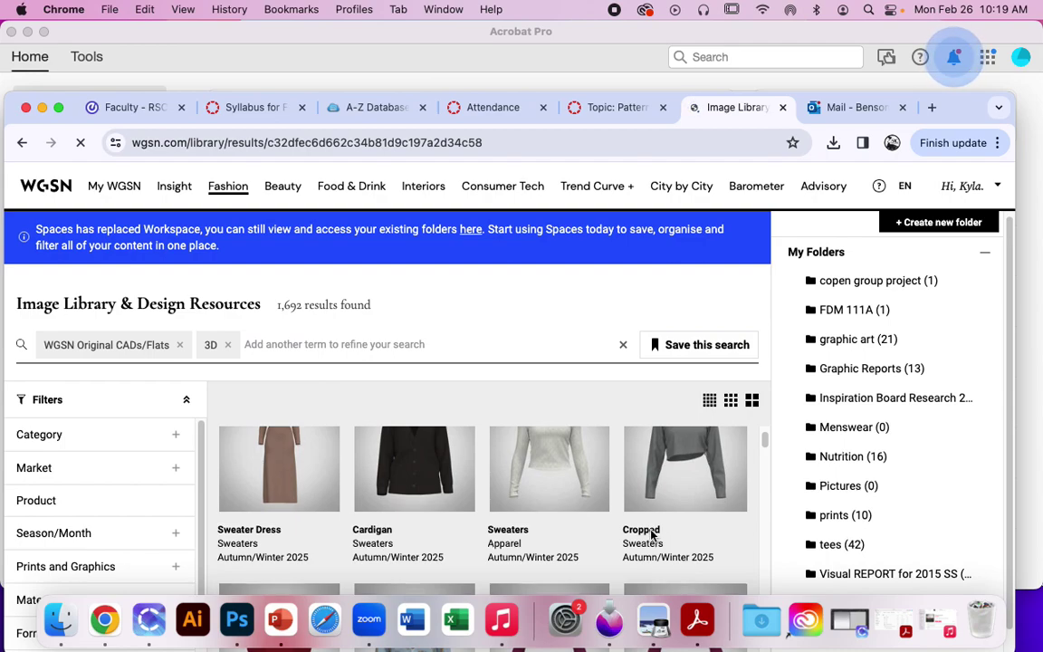
{"action": "scroll", "coordinate": [652, 538], "scroll_direction": "down", "scroll_amount": 3}
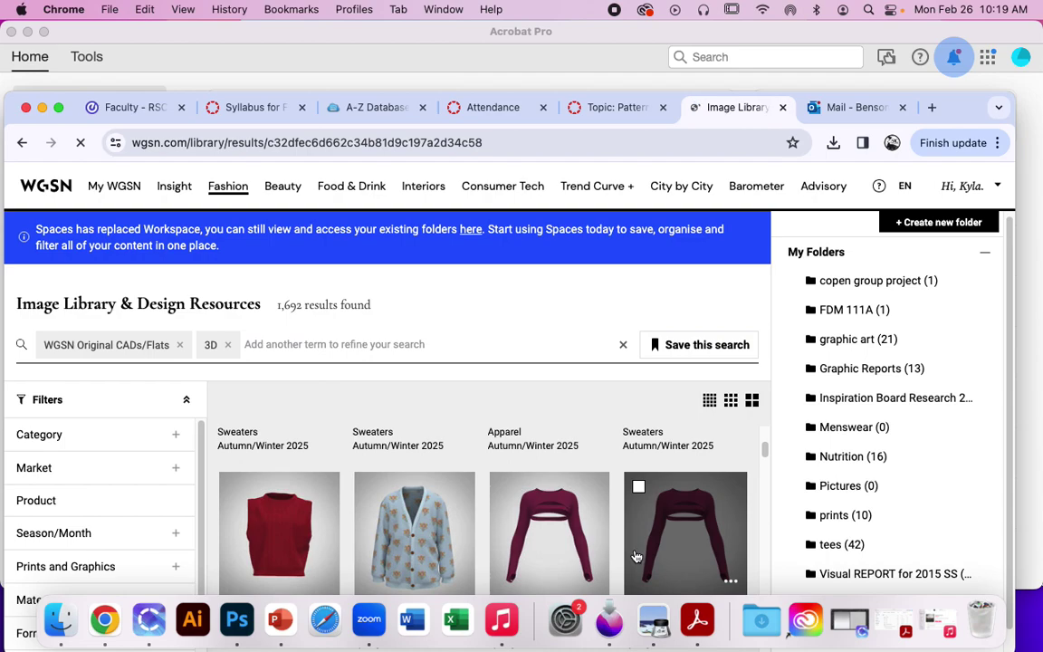
{"action": "scroll", "coordinate": [634, 558], "scroll_direction": "down", "scroll_amount": 1}
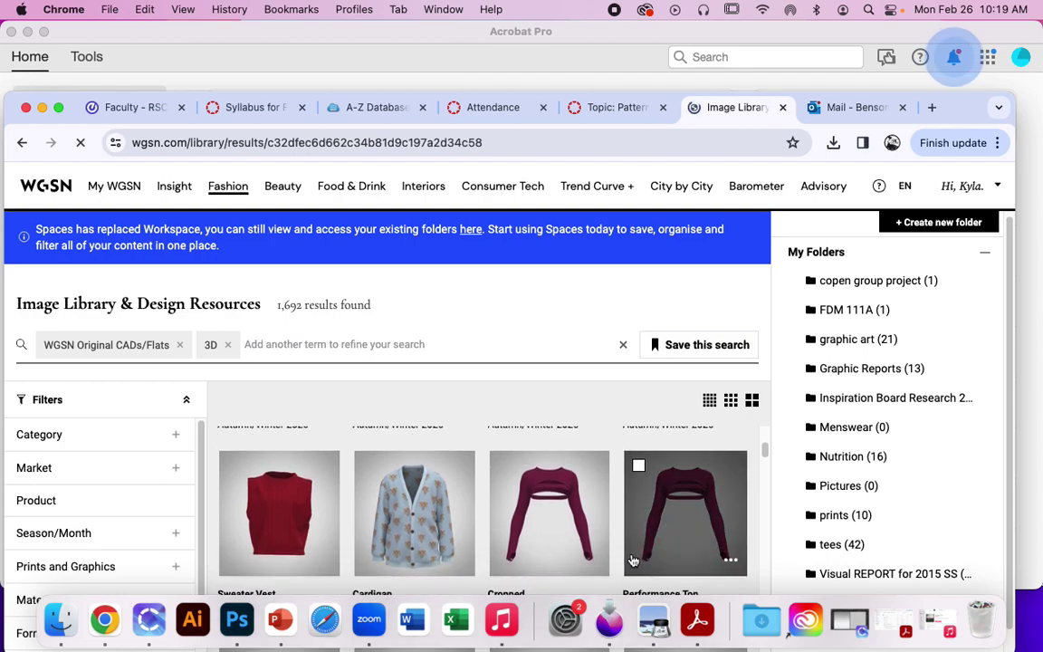
{"action": "scroll", "coordinate": [634, 560], "scroll_direction": "down", "scroll_amount": 5}
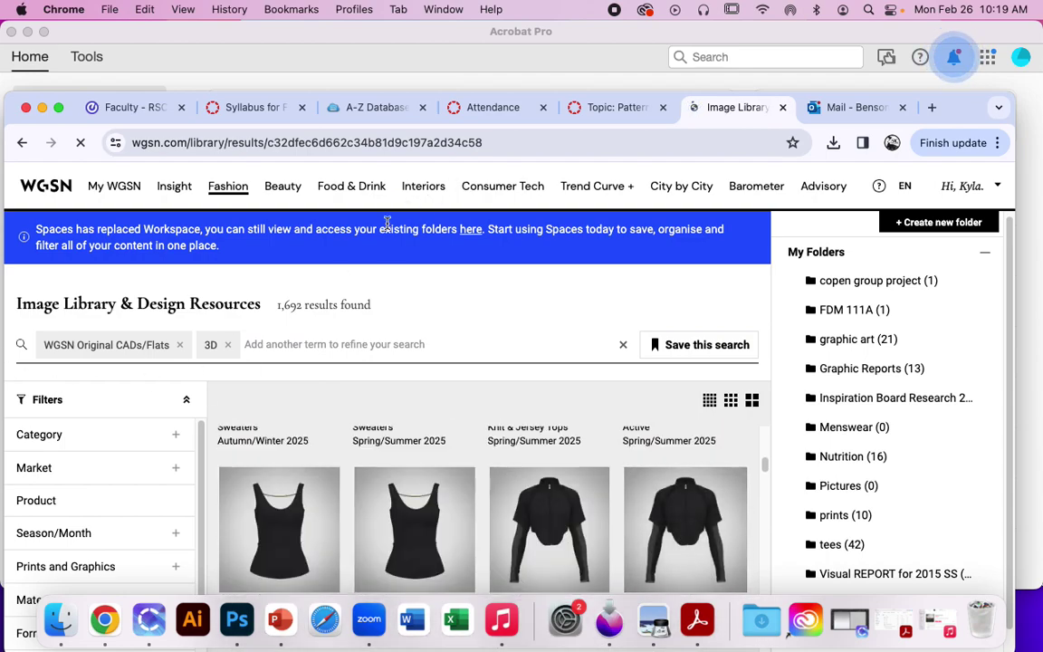
Filter products to Apparel > Dresses, A-Line and Active/Sport, narrowing results to 3.
{"action": "left_click", "coordinate": [36, 503]}
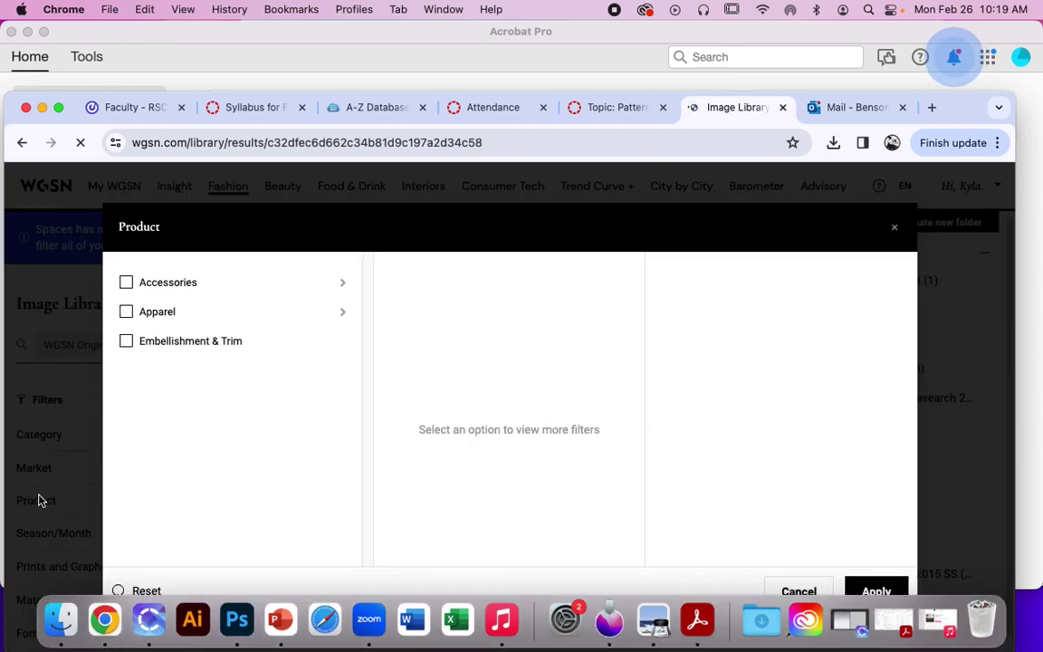
{"action": "left_click", "coordinate": [172, 317]}
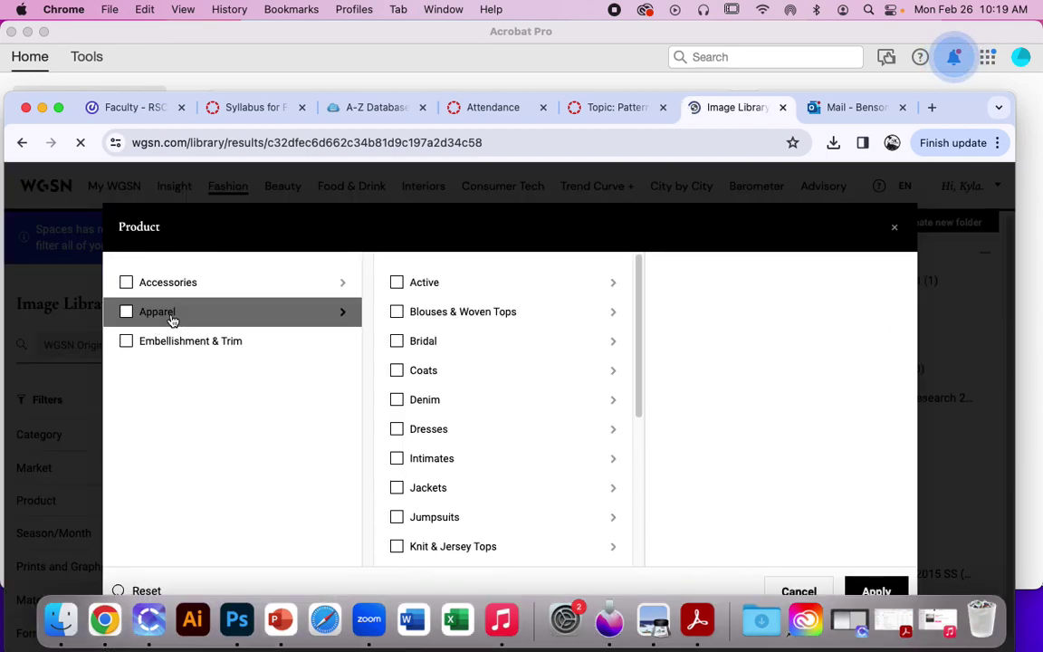
{"action": "left_click", "coordinate": [127, 312]}
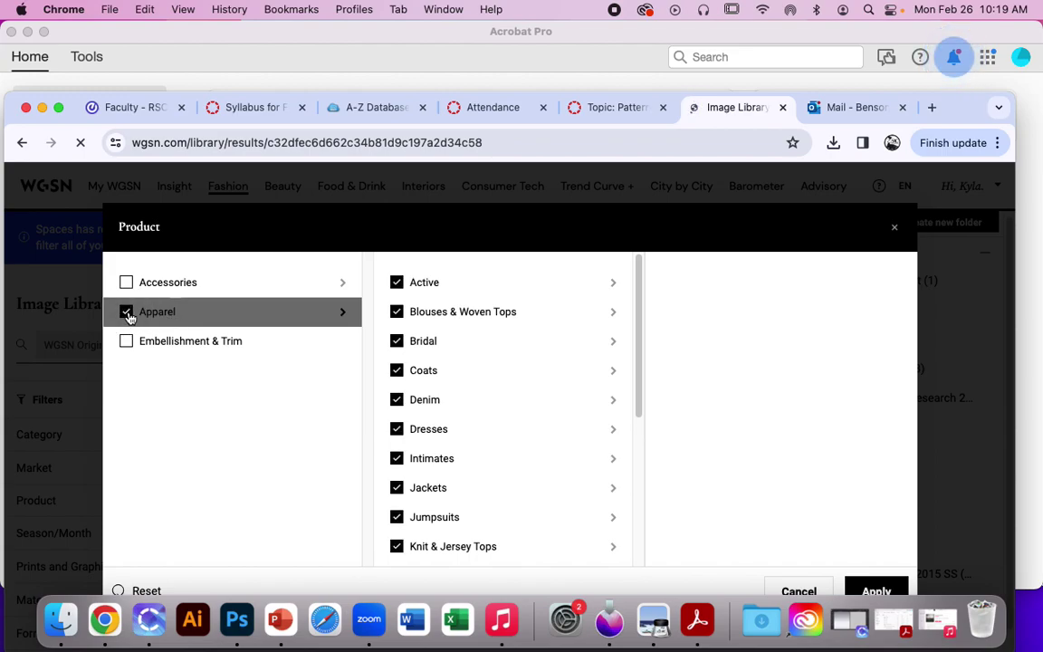
{"action": "left_click", "coordinate": [127, 312]}
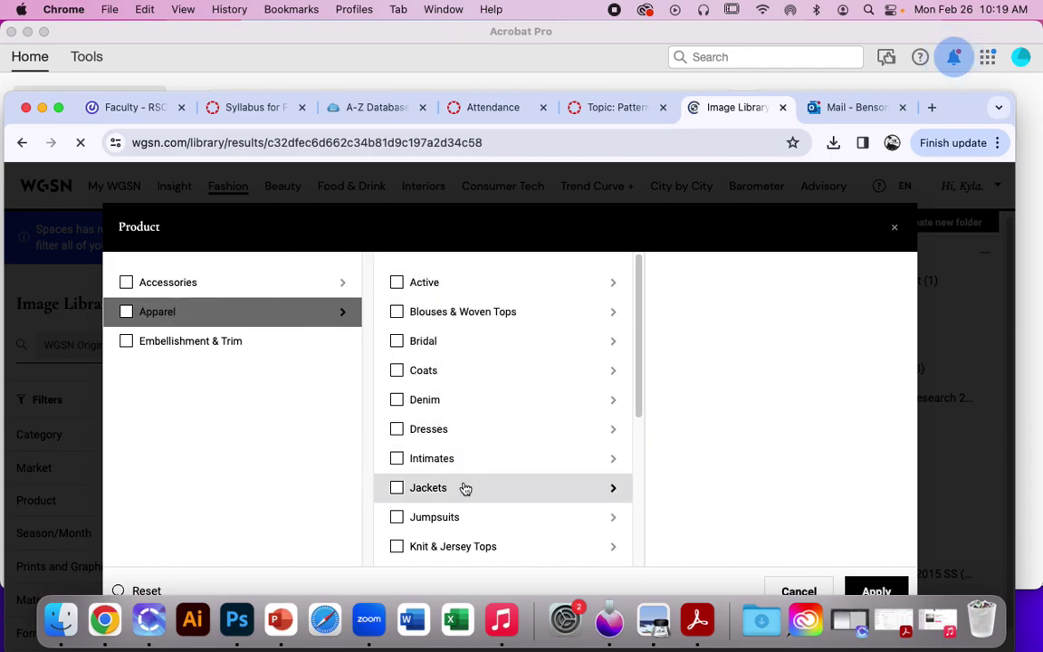
{"action": "left_click", "coordinate": [431, 436]}
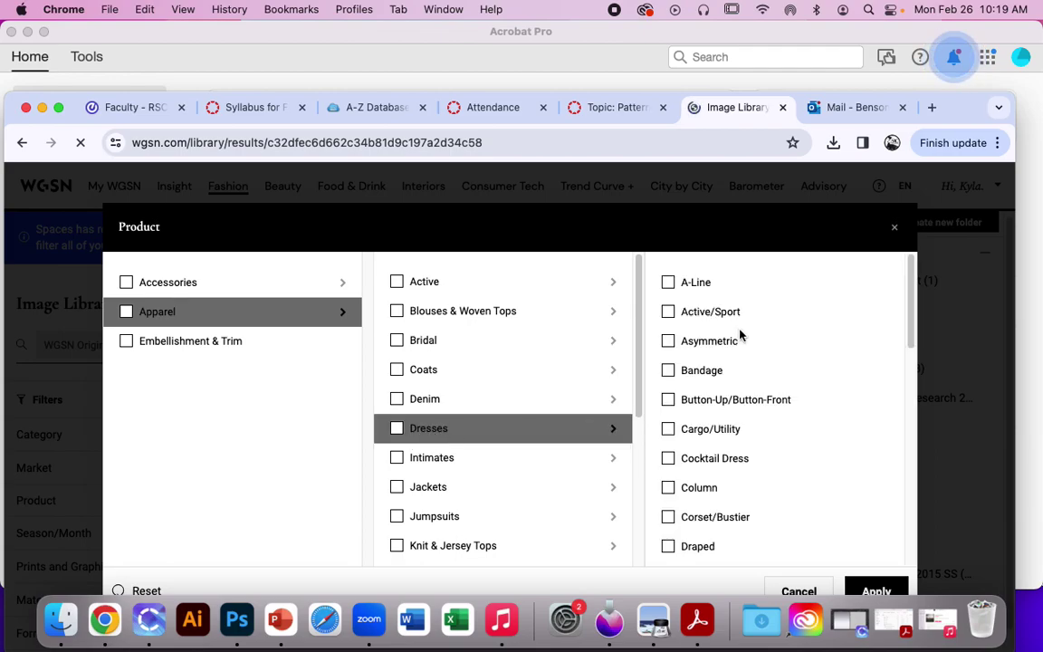
{"action": "scroll", "coordinate": [716, 518], "scroll_direction": "down", "scroll_amount": 5}
{"action": "scroll", "coordinate": [714, 517], "scroll_direction": "up", "scroll_amount": 5}
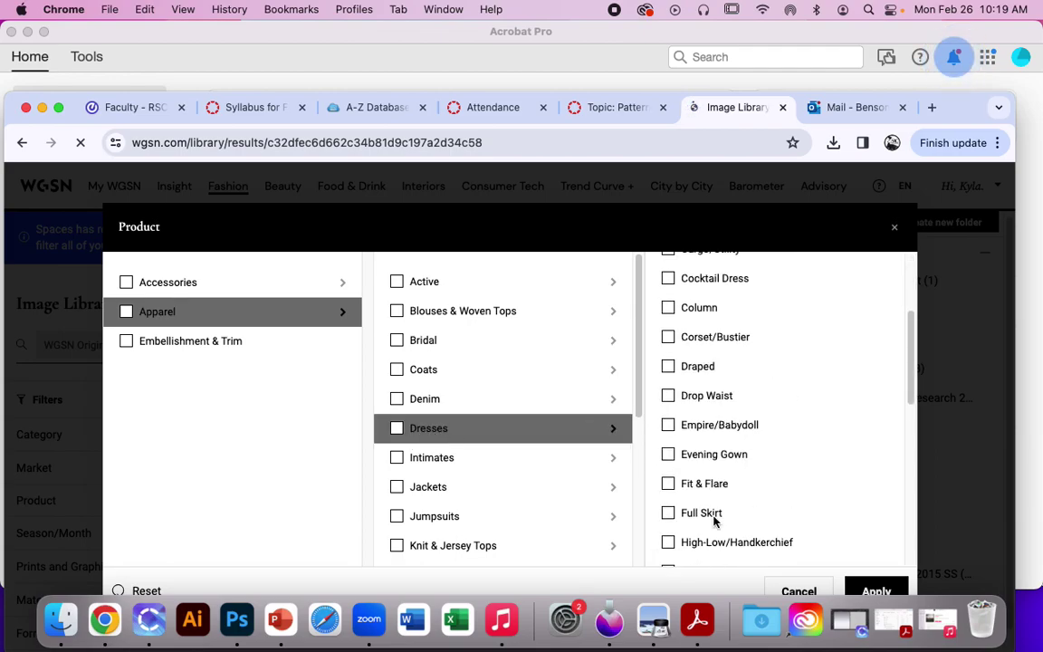
{"action": "left_click", "coordinate": [399, 433]}
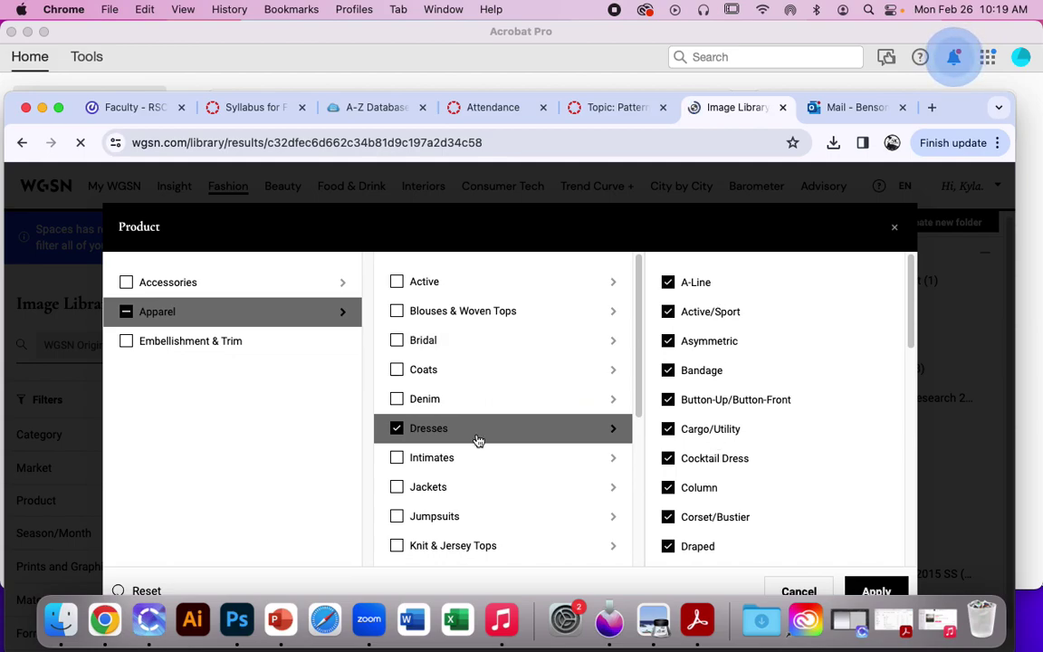
{"action": "left_click", "coordinate": [403, 432]}
{"action": "left_click", "coordinate": [670, 286]}
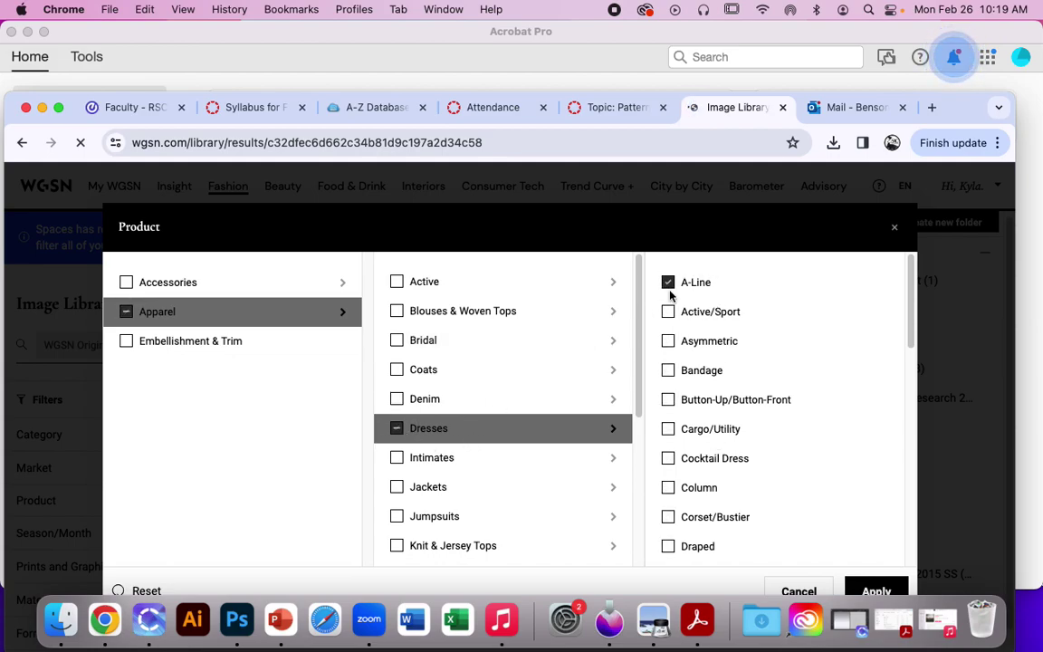
{"action": "left_click", "coordinate": [667, 312]}
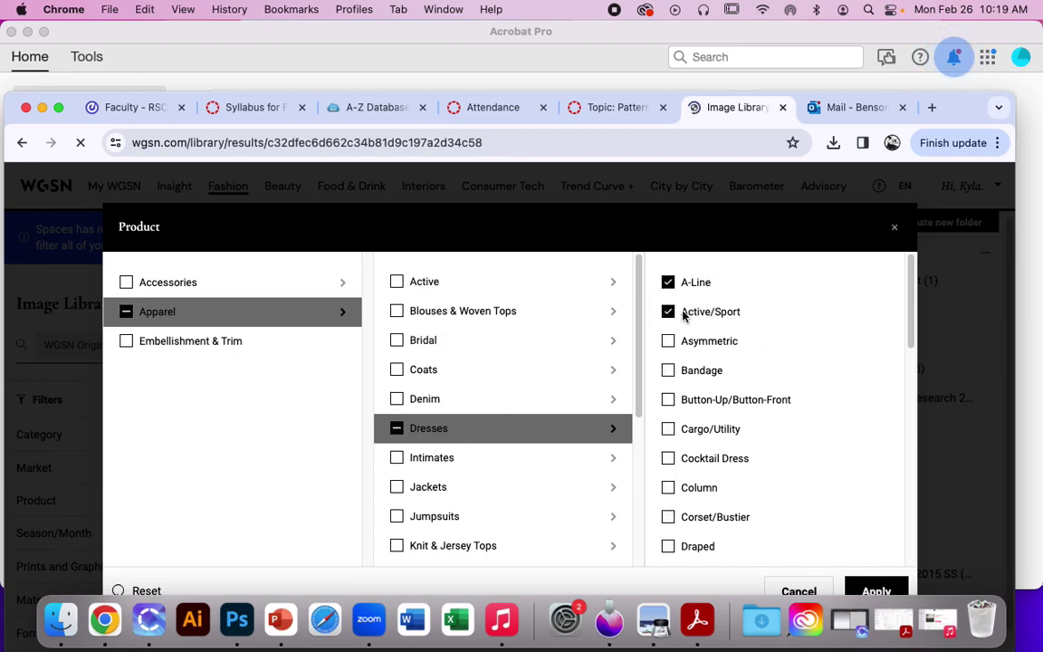
{"action": "left_click", "coordinate": [876, 591]}
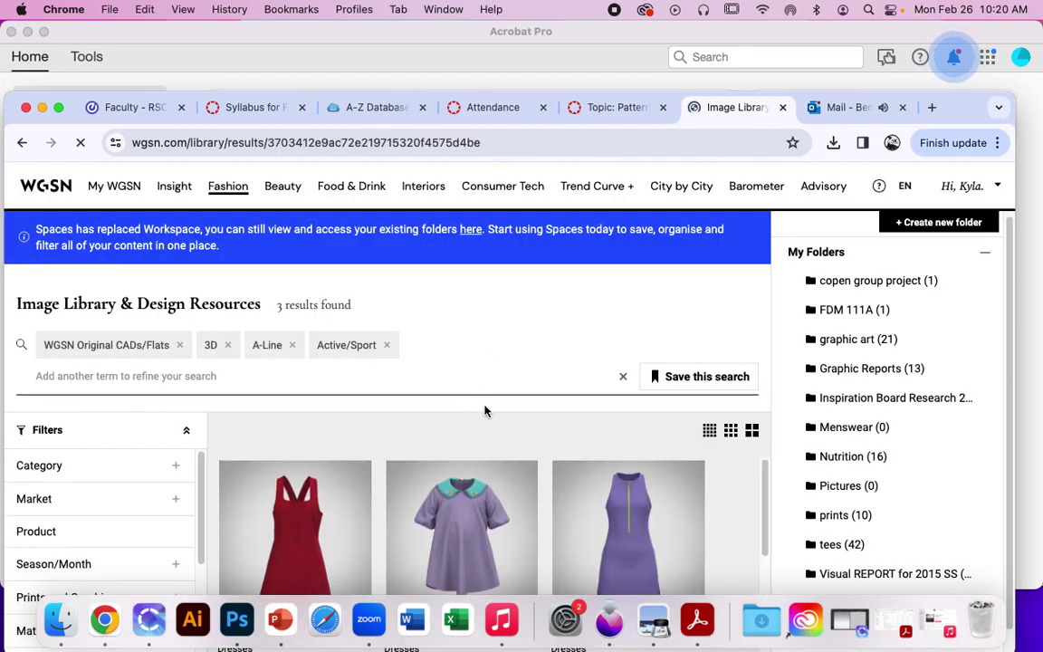
Download the purple collared A-Line dress and open the finished collar_dress zip.
{"action": "mouse_move", "coordinate": [444, 516]}
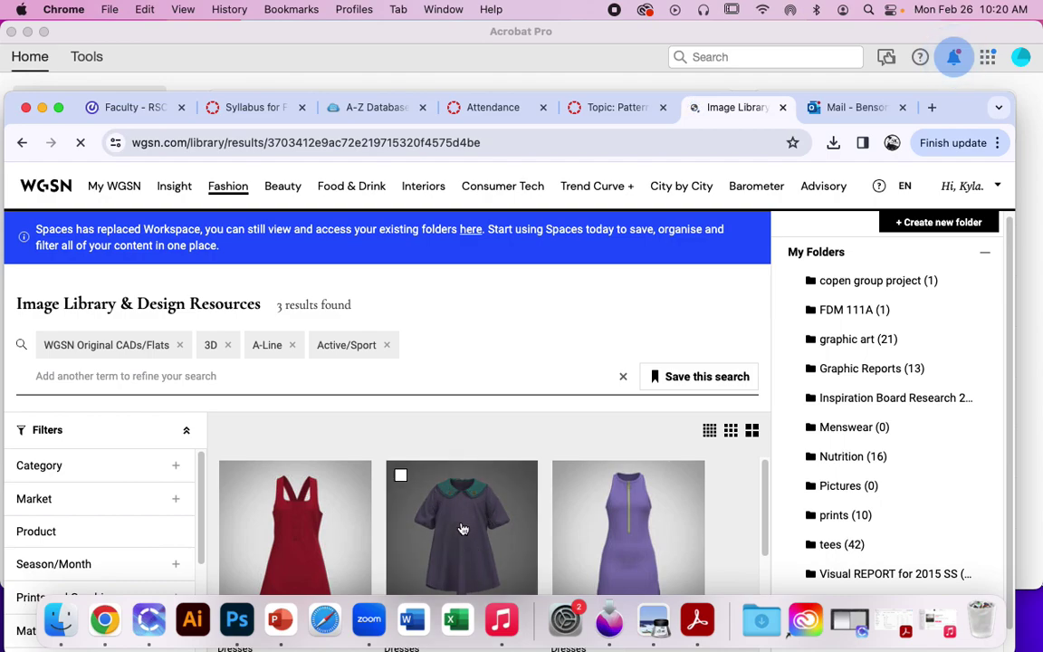
{"action": "scroll", "coordinate": [854, 396], "scroll_direction": "down", "scroll_amount": 1}
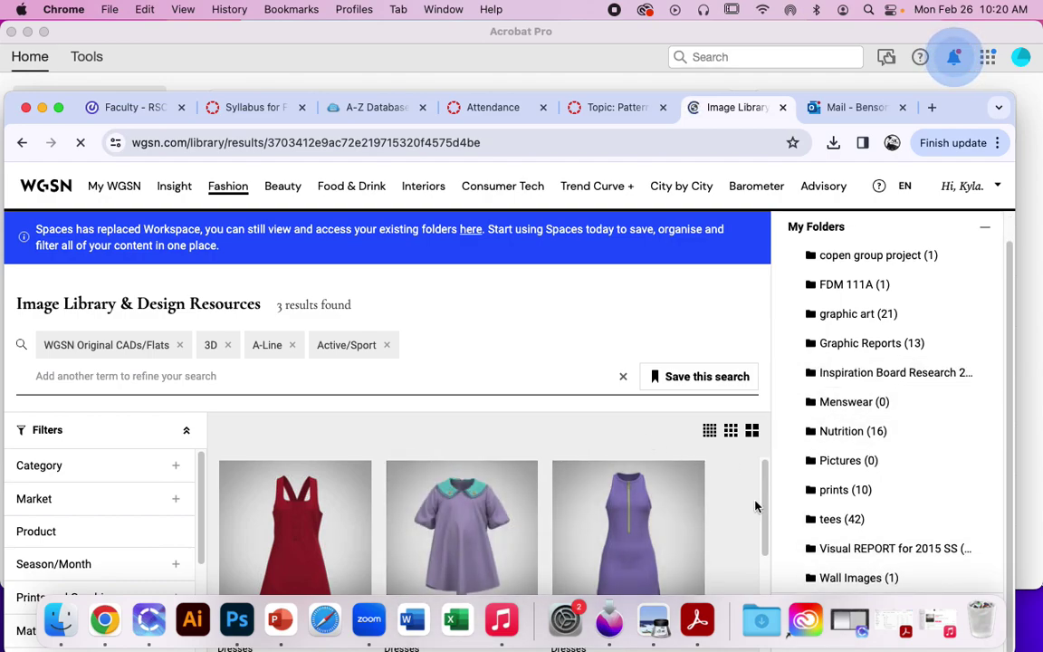
{"action": "scroll", "coordinate": [761, 506], "scroll_direction": "down", "scroll_amount": 1}
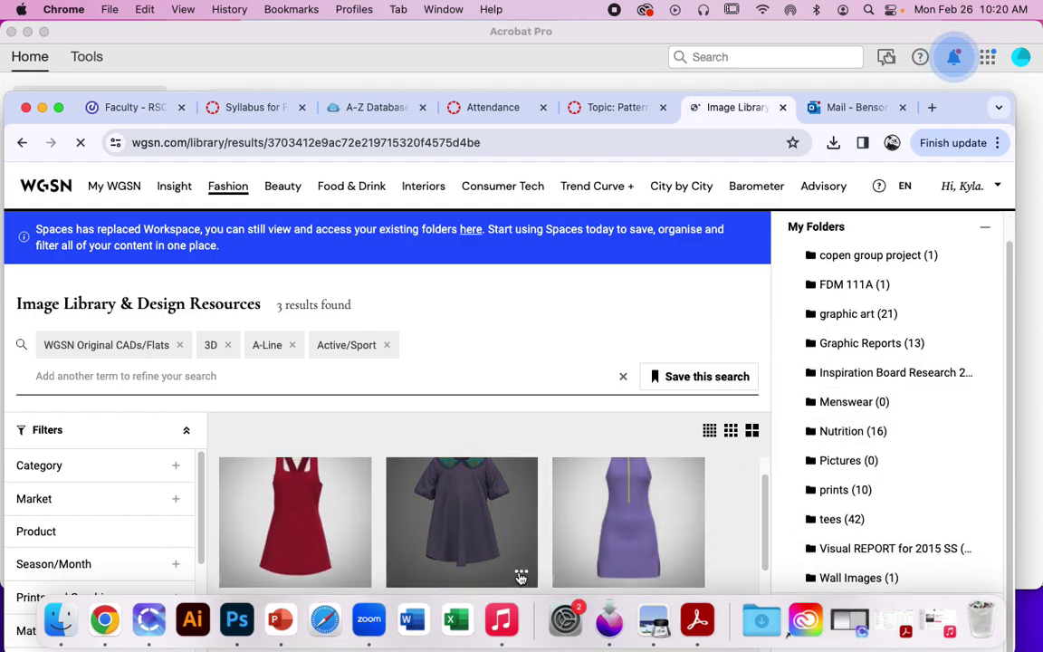
{"action": "left_click", "coordinate": [521, 572]}
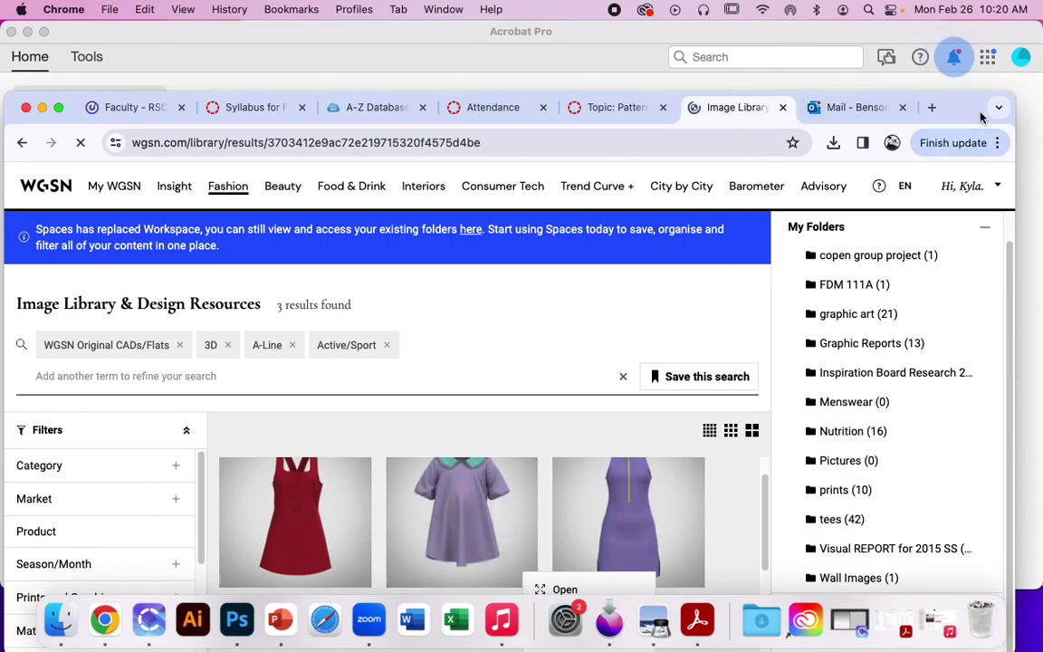
{"action": "left_click_drag", "start_coordinate": [967, 106], "coordinate": [995, 37]}
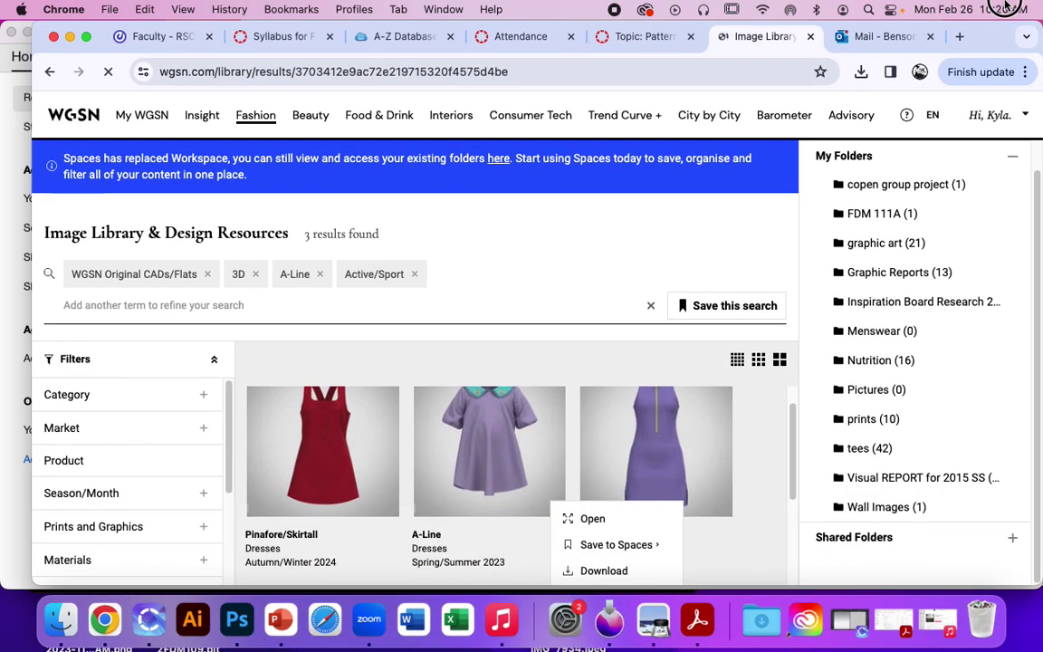
{"action": "left_click", "coordinate": [597, 571]}
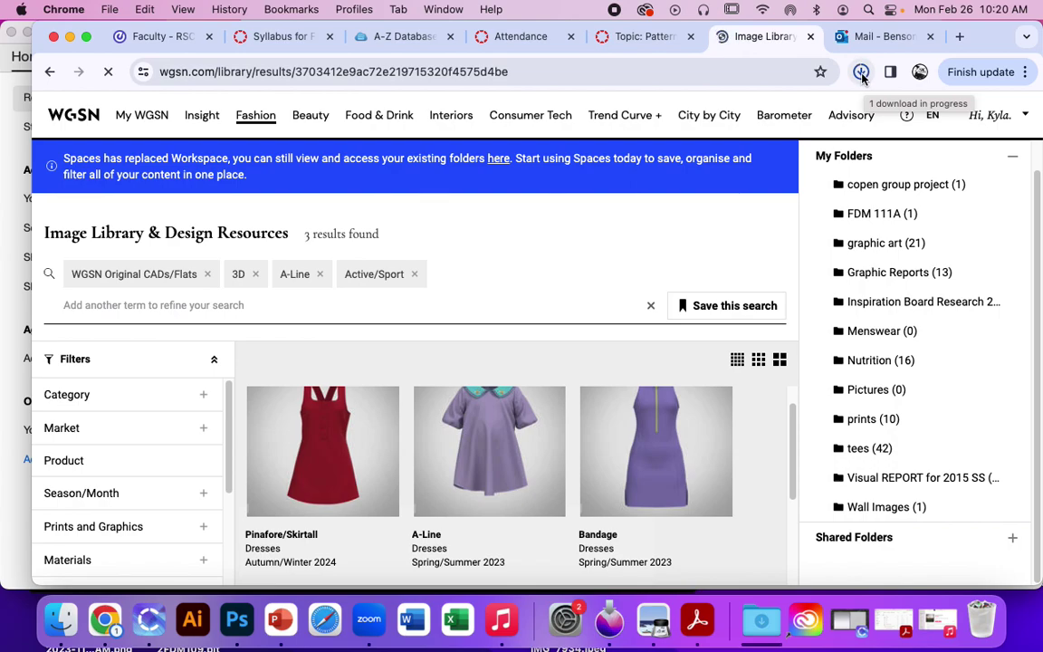
{"action": "left_click", "coordinate": [861, 72]}
{"action": "left_click", "coordinate": [720, 123]}
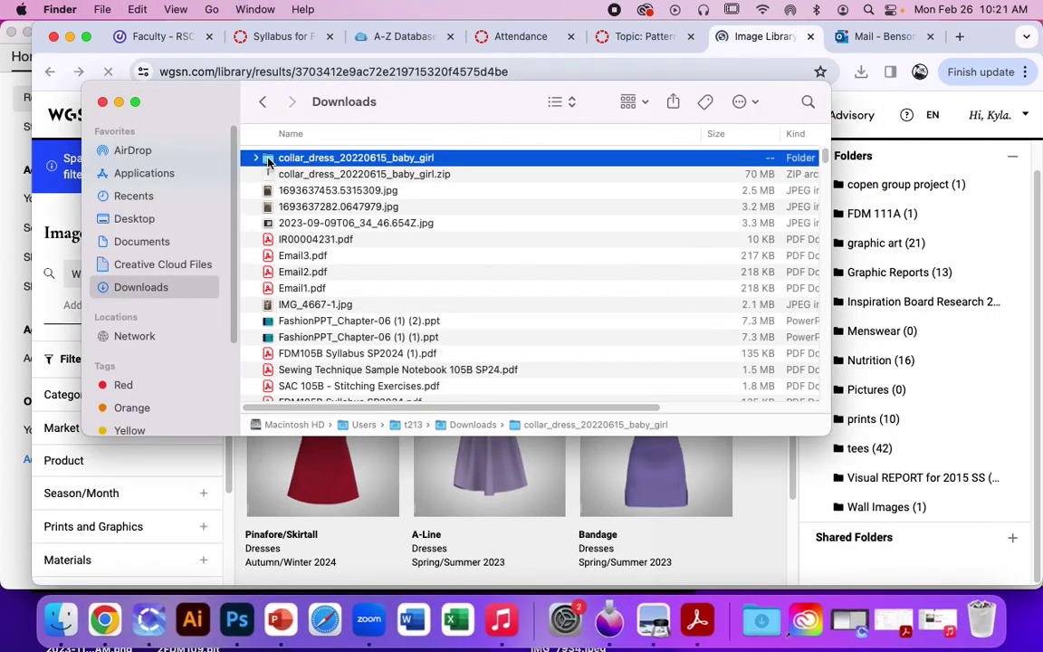
Expand the collar_dress folder and open collar_dress_20220615_baby_girl.zprj in CLO 3D.
{"action": "left_click", "coordinate": [256, 159]}
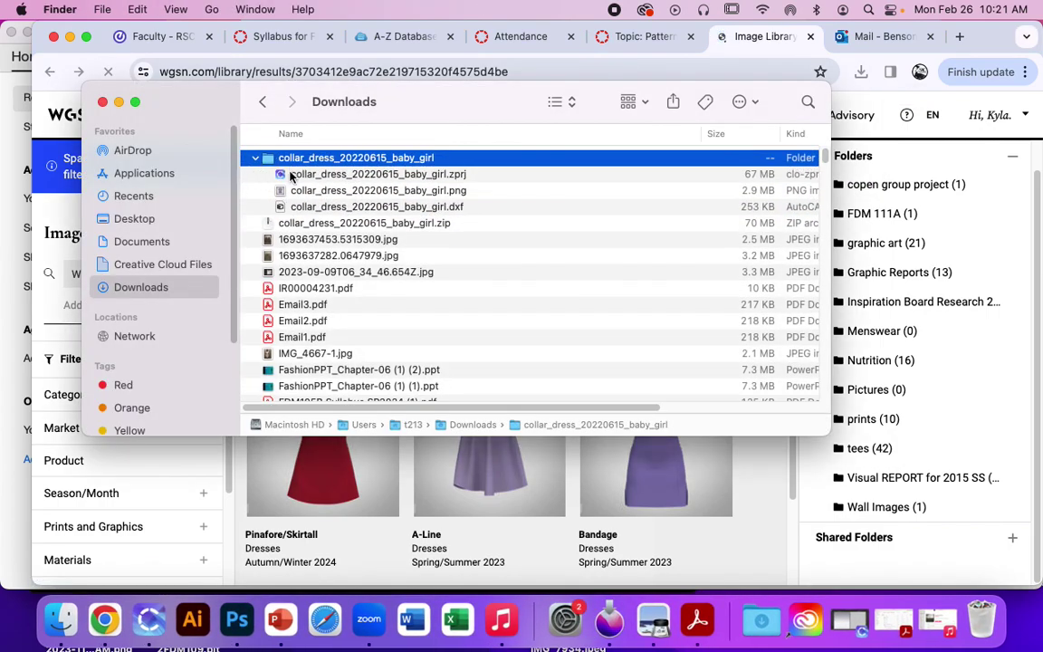
{"action": "left_click", "coordinate": [297, 175]}
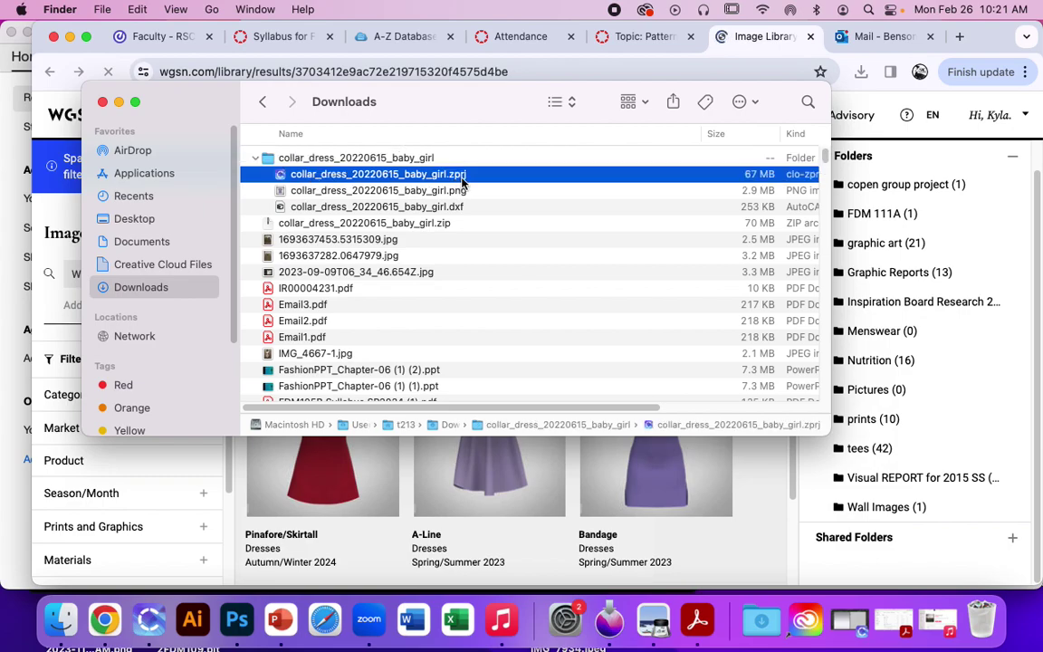
{"action": "left_click", "coordinate": [382, 208]}
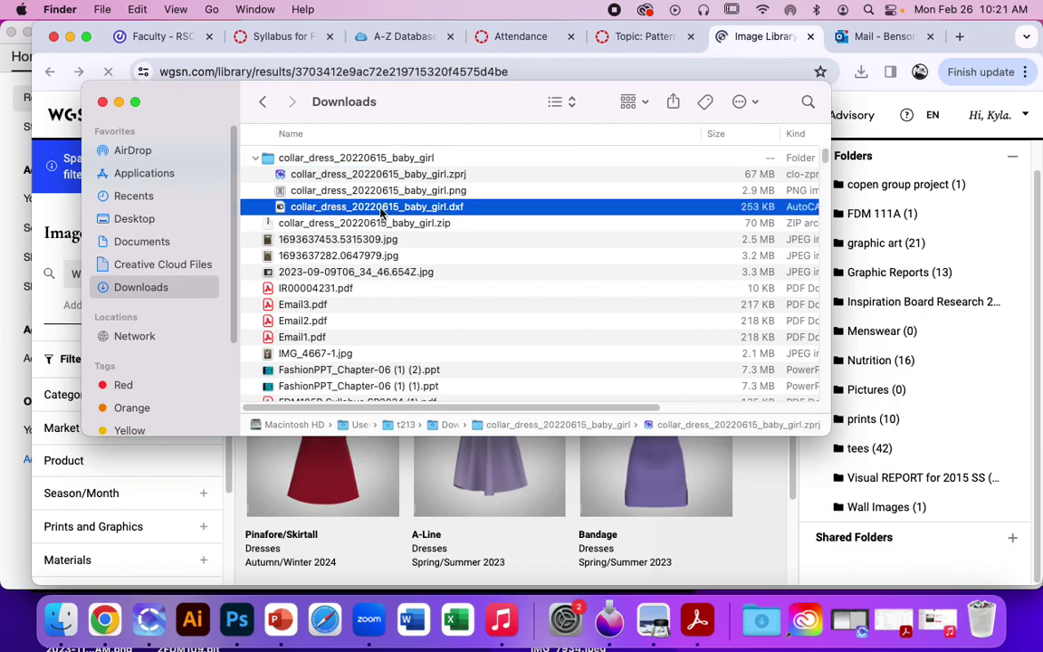
{"action": "left_click", "coordinate": [335, 191]}
{"action": "left_click", "coordinate": [338, 175]}
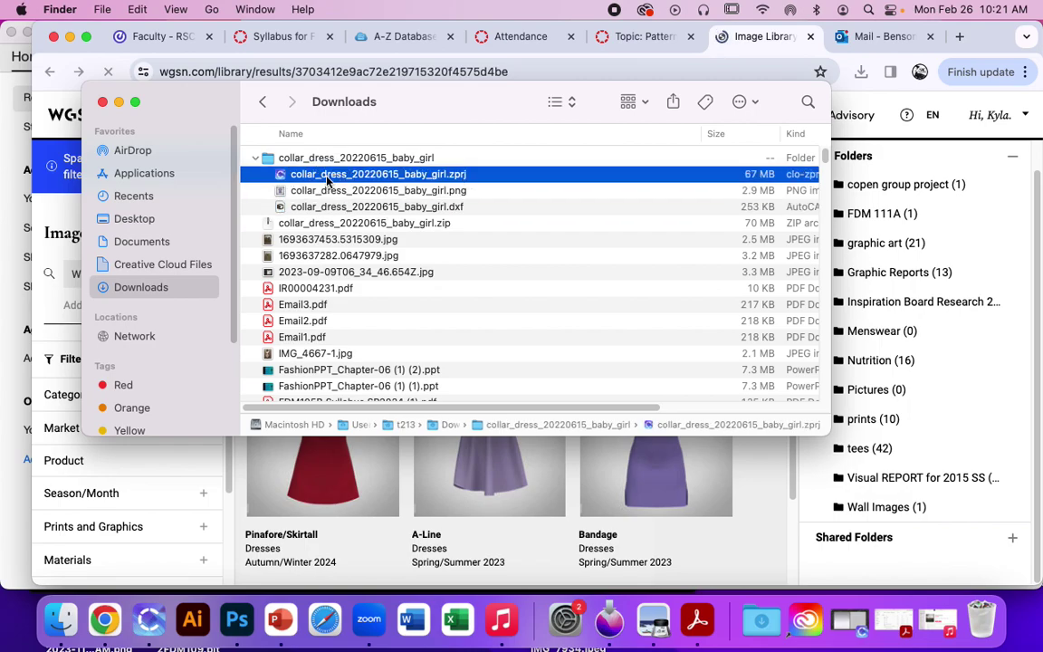
{"action": "double_click", "coordinate": [326, 178]}
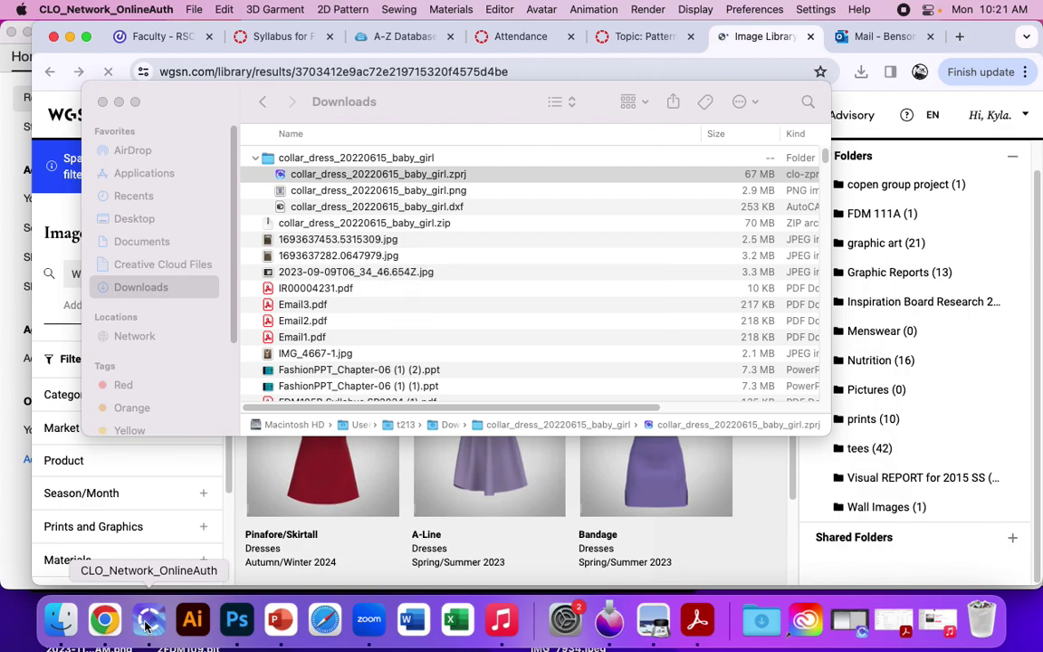
{"action": "left_click", "coordinate": [146, 623]}
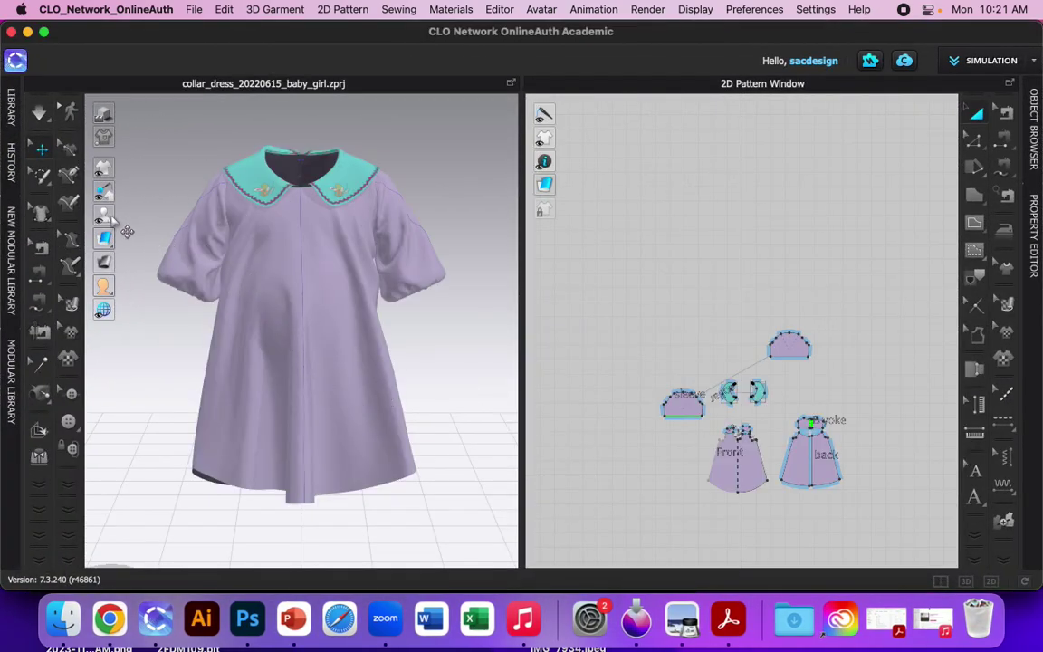
Show the child avatar in the dress, synchronize the garment, then hide the avatar with Shift+A.
{"action": "mouse_move", "coordinate": [104, 215]}
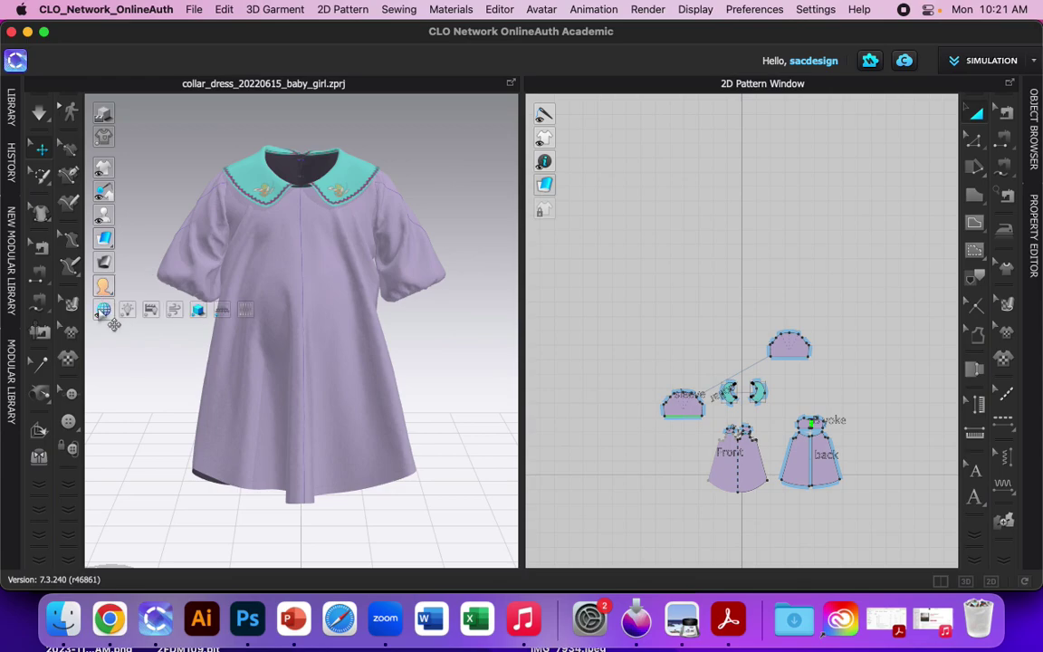
{"action": "mouse_move", "coordinate": [121, 255]}
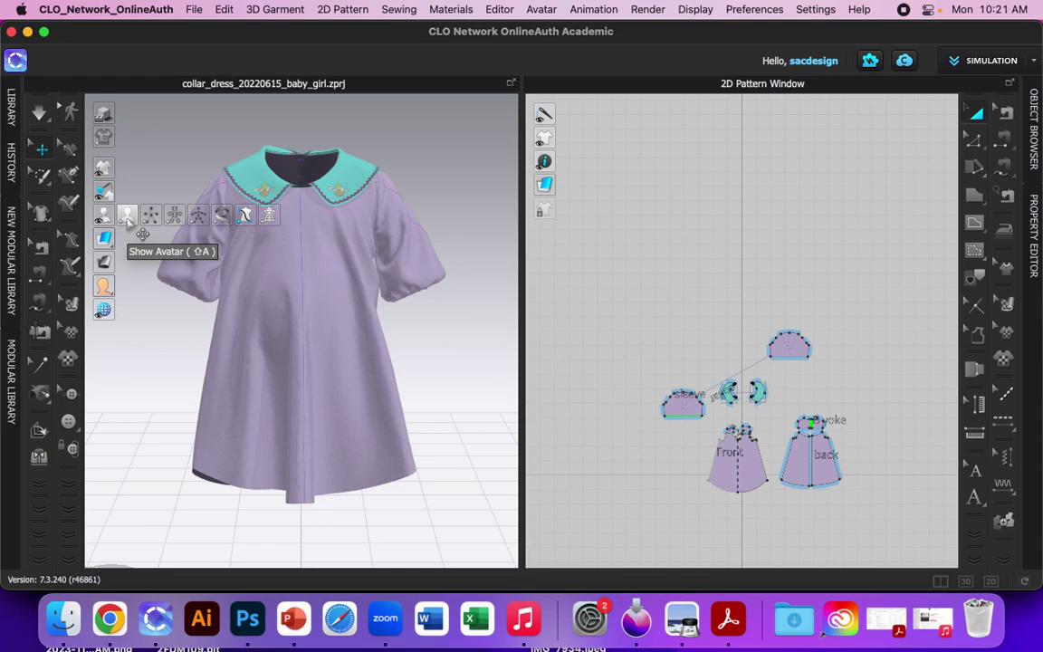
{"action": "left_click", "coordinate": [127, 218]}
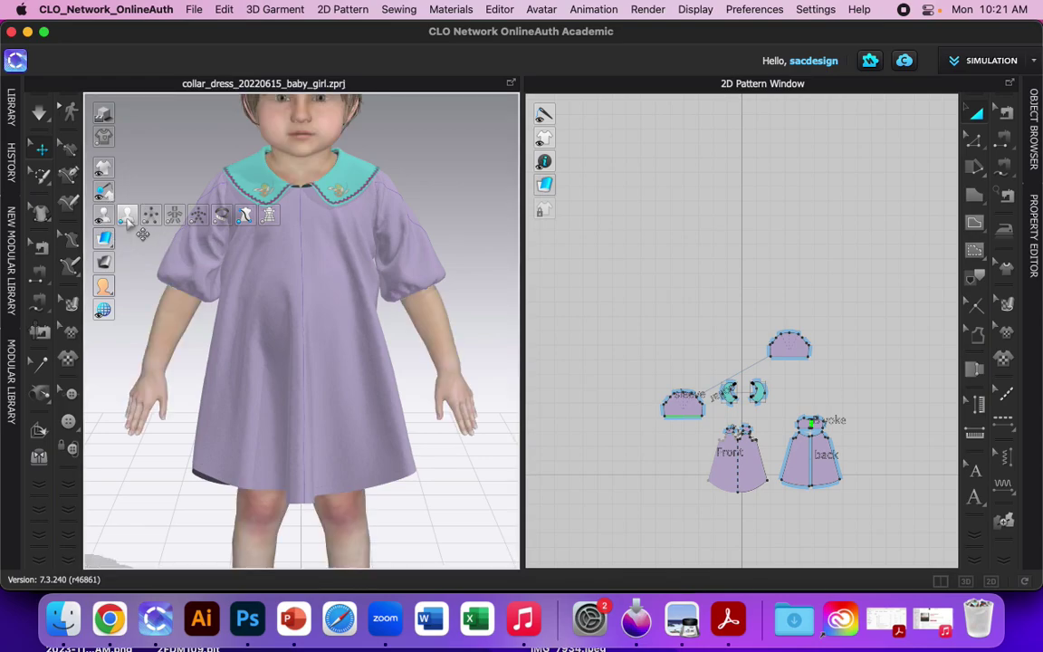
{"action": "right_click_drag", "start_coordinate": [285, 326], "coordinate": [355, 315]}
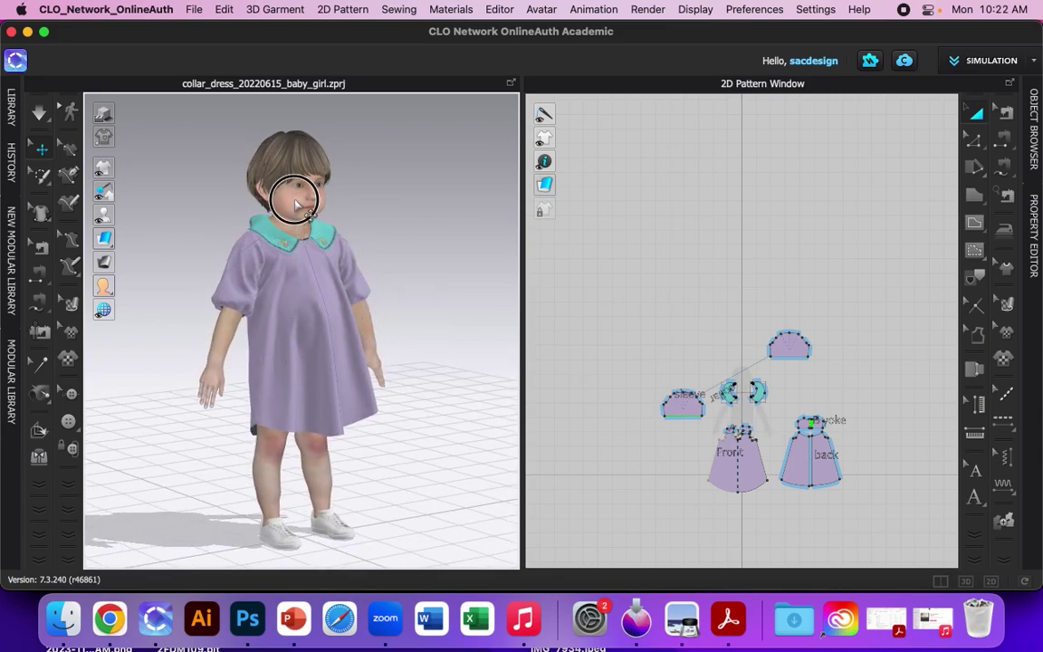
{"action": "left_click", "coordinate": [16, 59]}
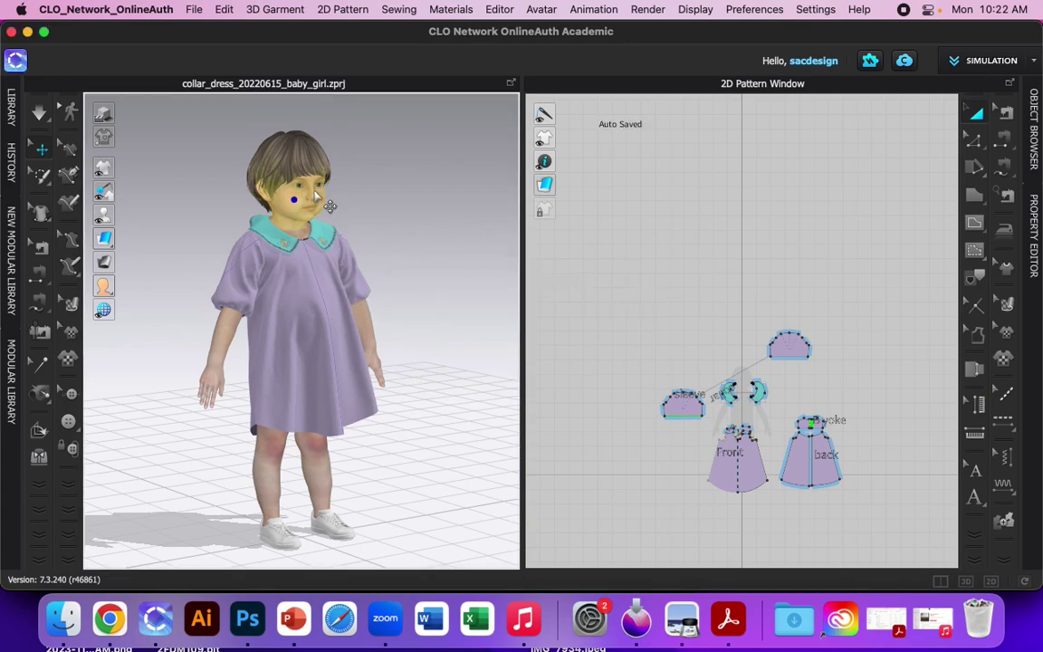
{"action": "key", "text": "shift+a"}
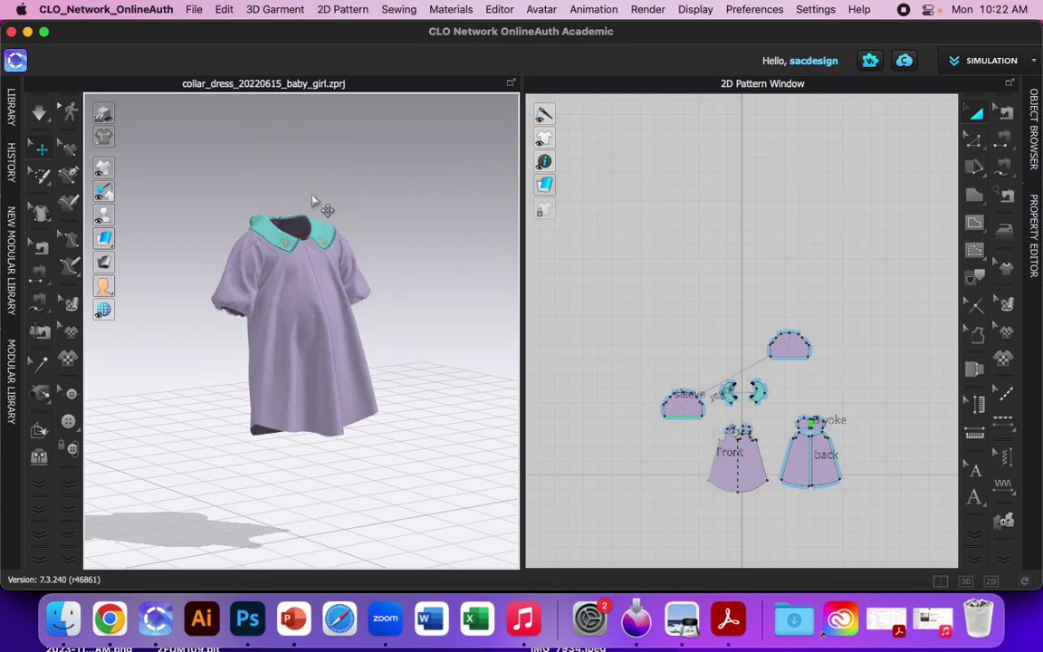
Load KV1_Nevaeh_(2-6).avt from the Kid_V1 avatar library, keeping current avatar size and pose.
{"action": "left_click", "coordinate": [12, 110]}
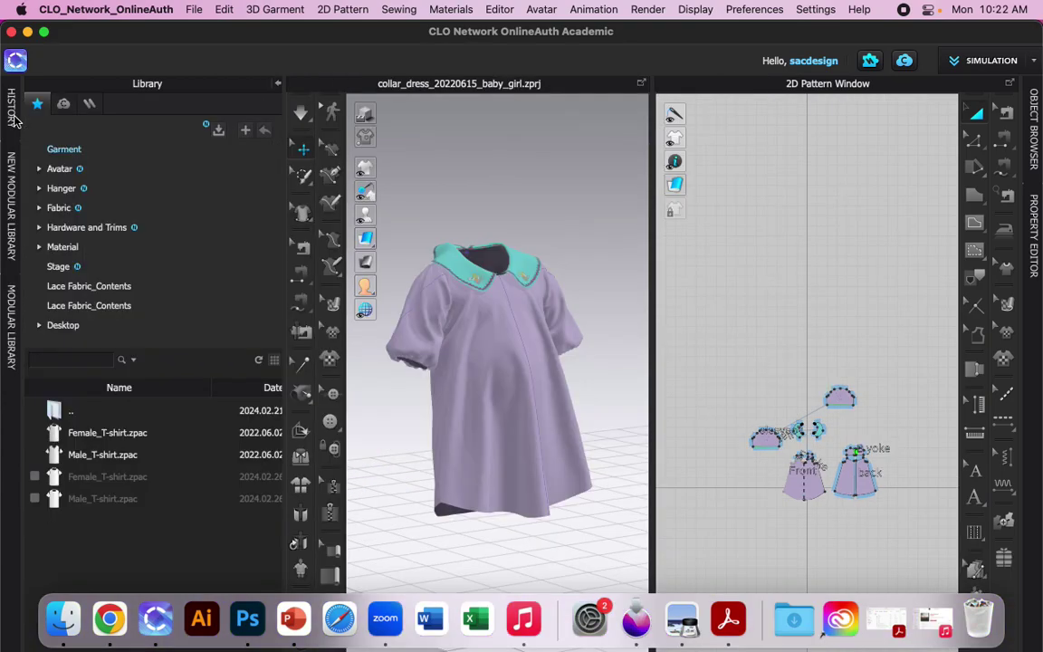
{"action": "left_click", "coordinate": [97, 435]}
{"action": "left_click", "coordinate": [60, 169]}
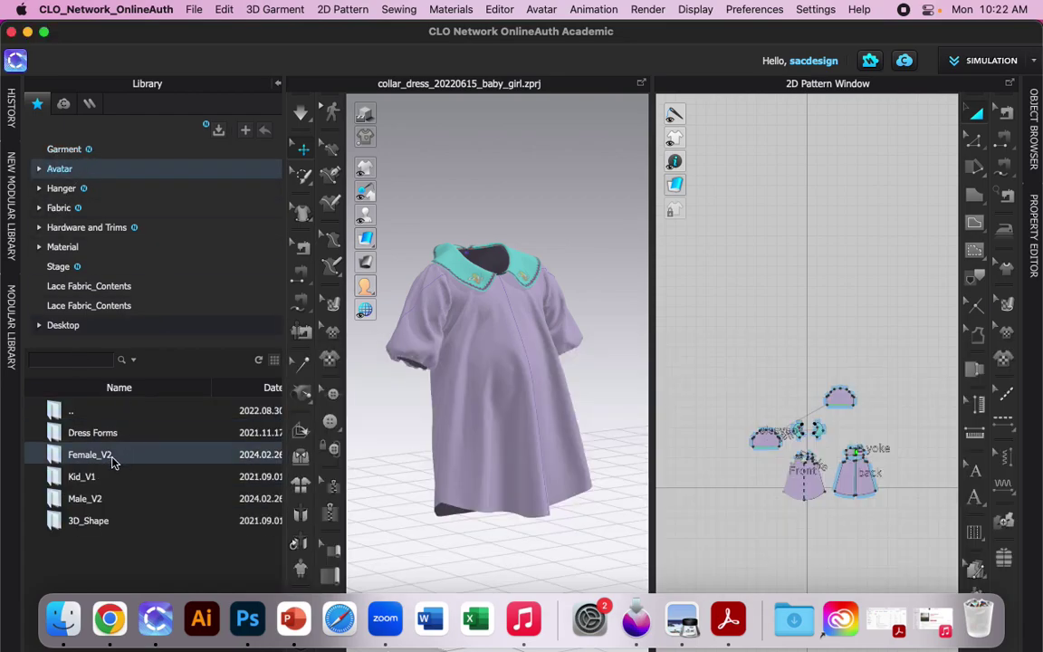
{"action": "double_click", "coordinate": [80, 480]}
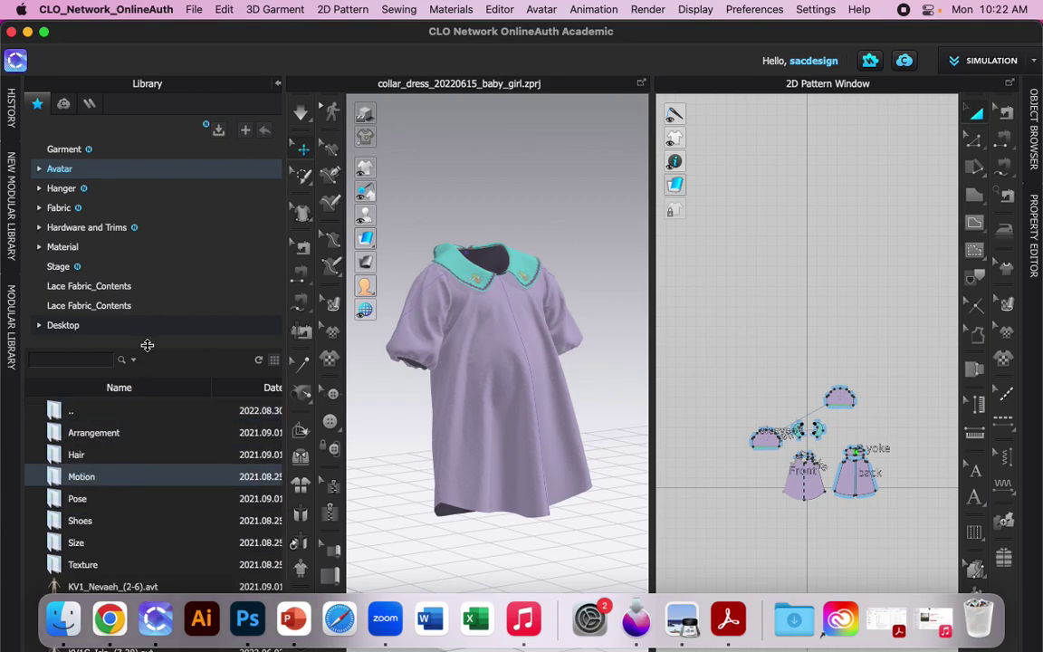
{"action": "left_click_drag", "start_coordinate": [144, 345], "coordinate": [166, 184]}
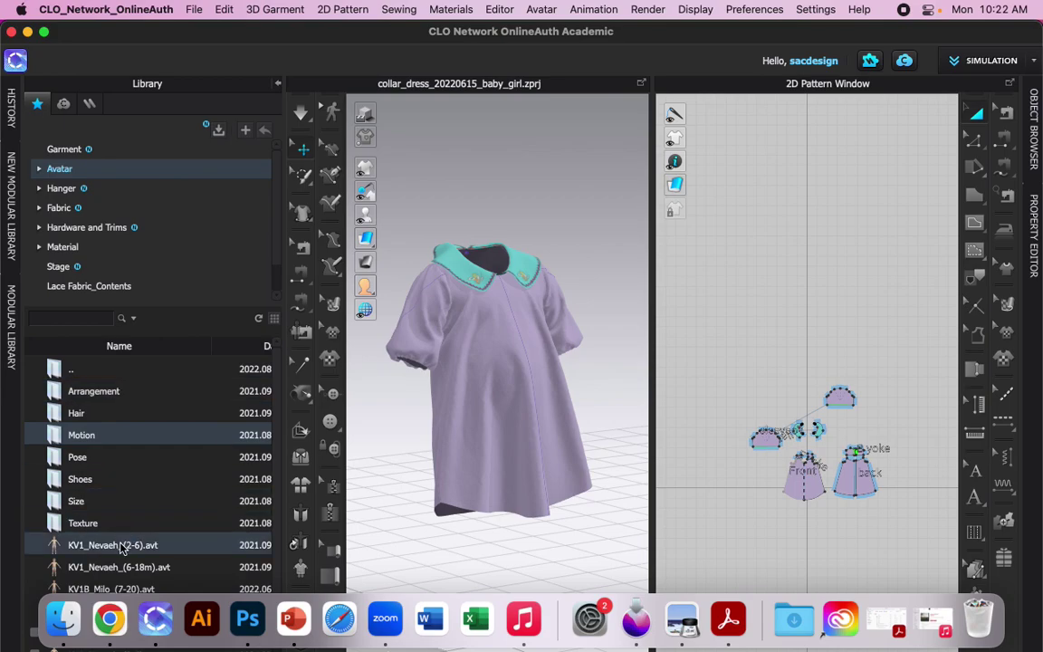
{"action": "mouse_move", "coordinate": [107, 545]}
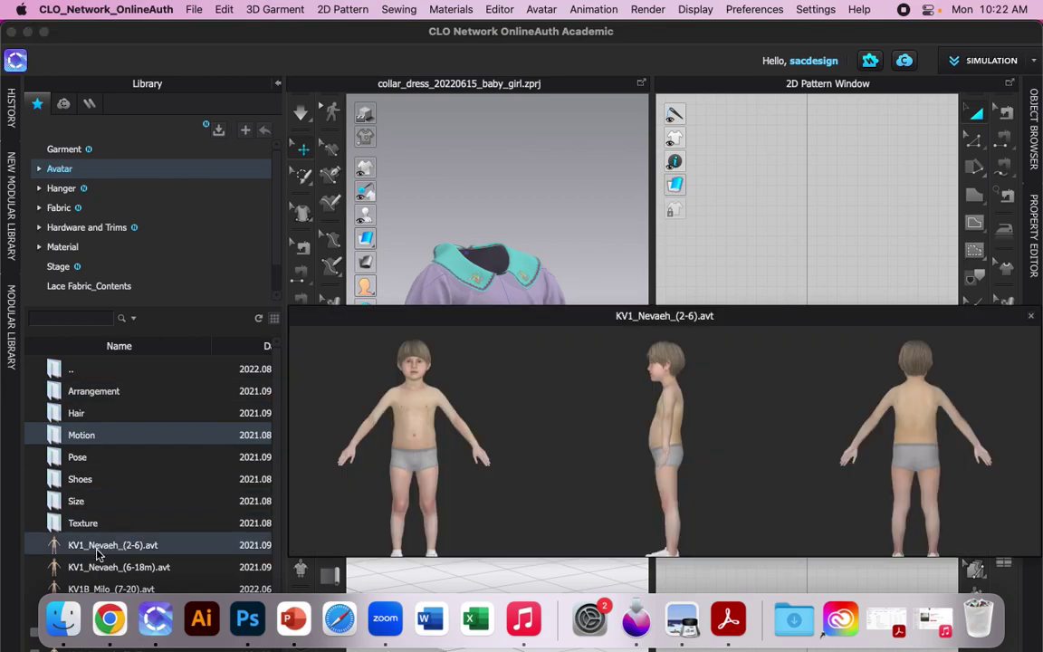
{"action": "double_click", "coordinate": [98, 545]}
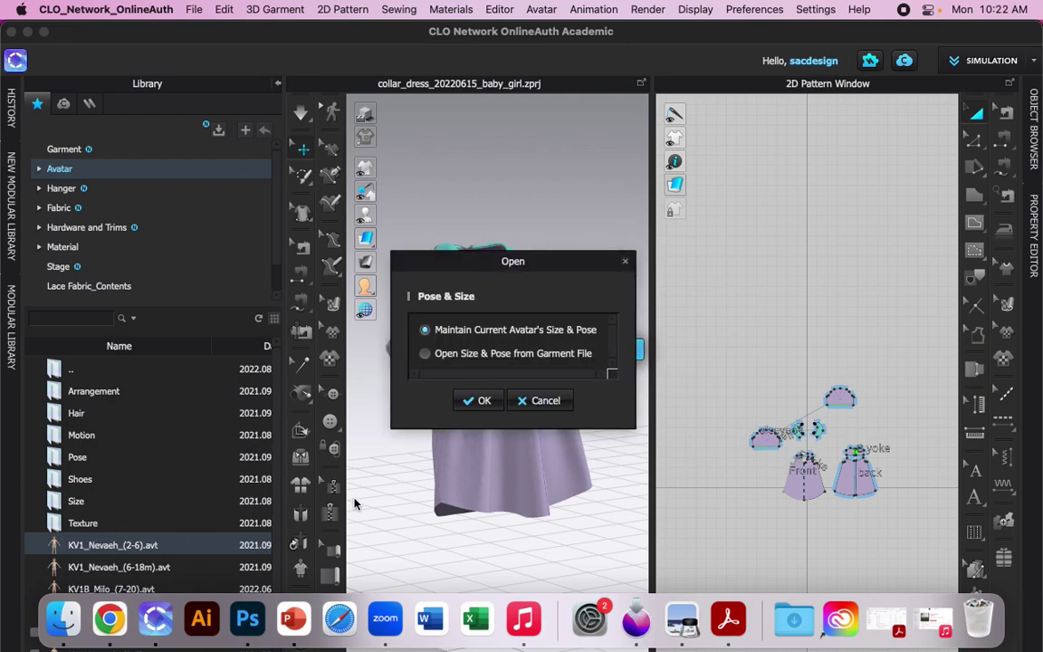
{"action": "left_click", "coordinate": [478, 401]}
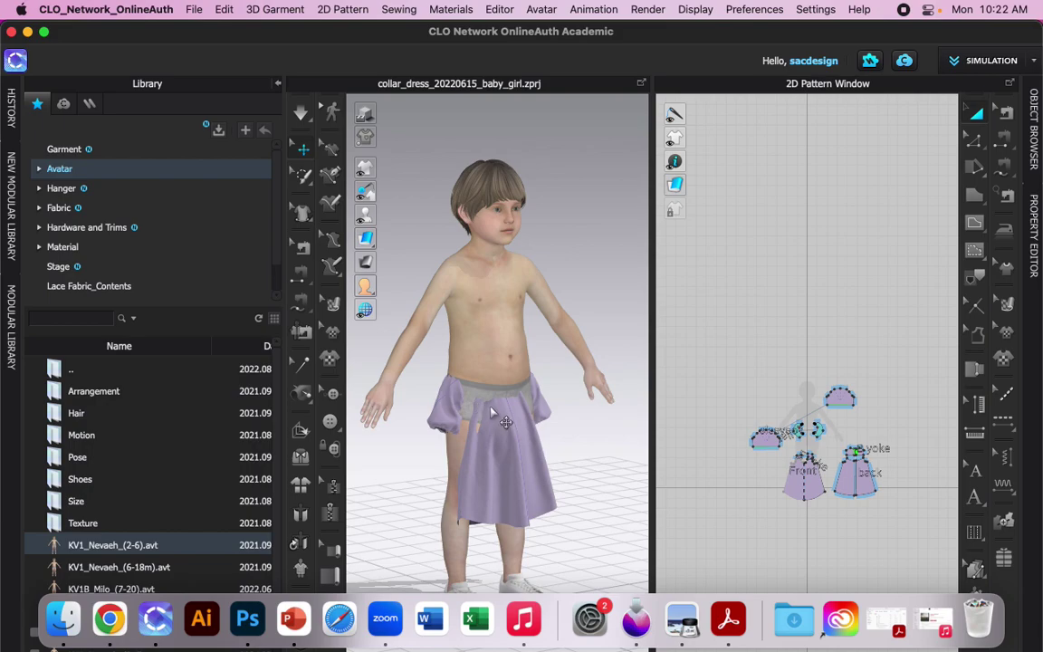
{"action": "key", "text": "super+z"}
{"action": "key", "text": "super+z"}
{"action": "key", "text": "super+z"}
Redo the undone Select step in History, then close the History and Library panels.
{"action": "left_click", "coordinate": [220, 10]}
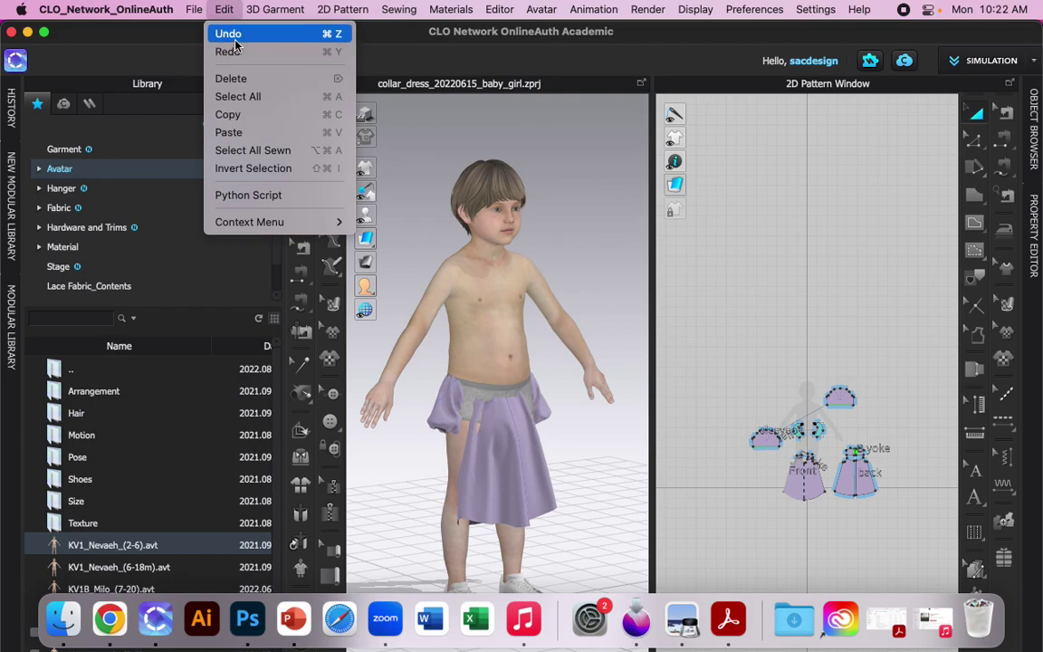
{"action": "left_click", "coordinate": [11, 110]}
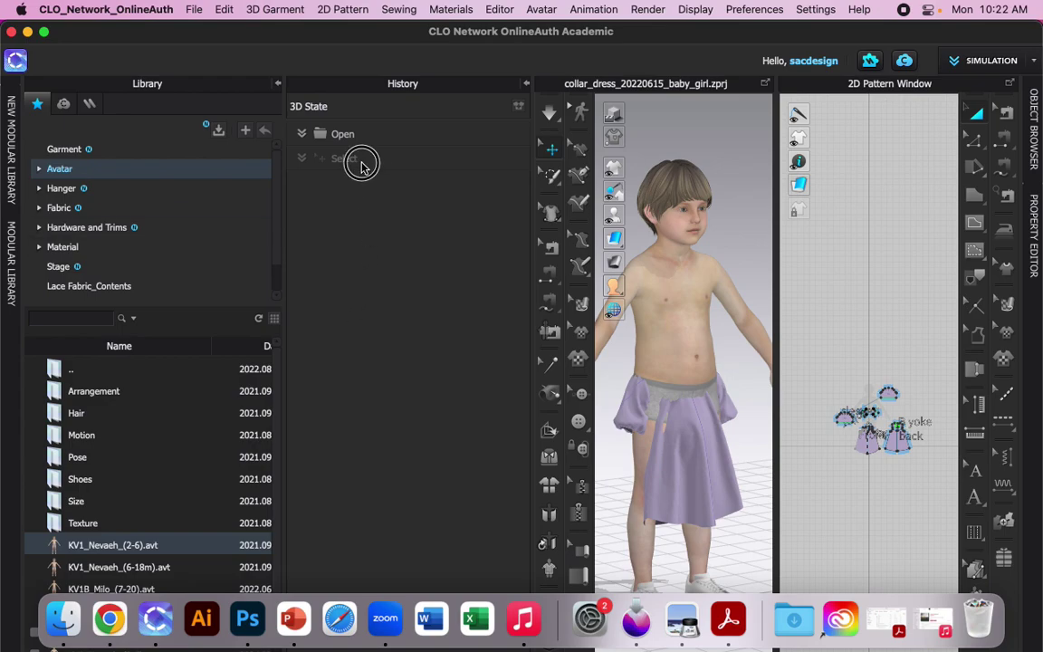
{"action": "left_click", "coordinate": [361, 161]}
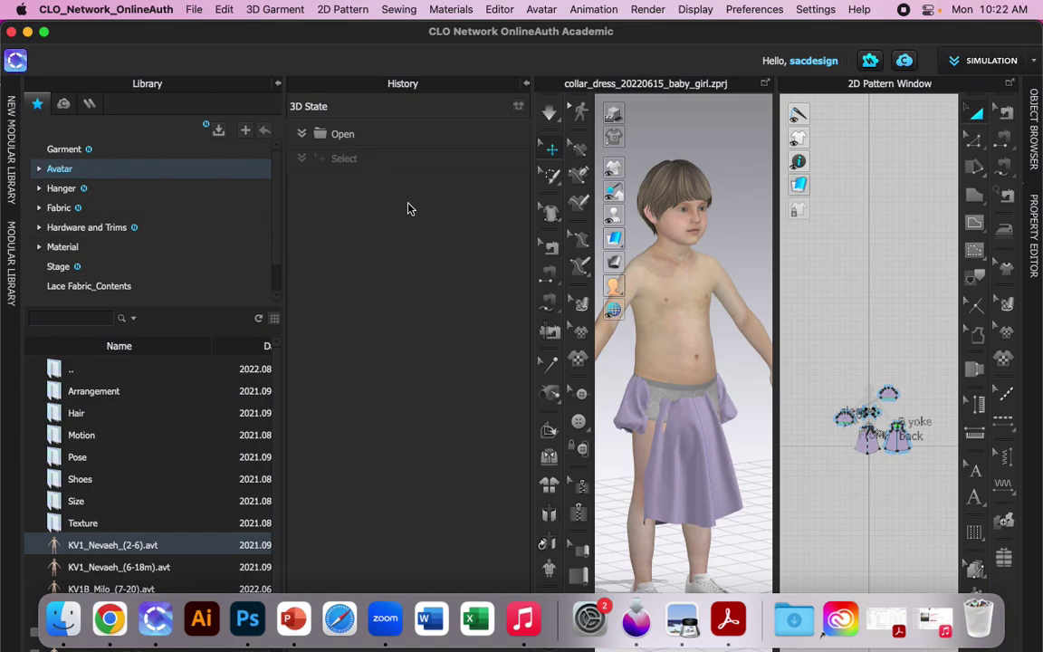
{"action": "left_click", "coordinate": [527, 84]}
{"action": "left_click", "coordinate": [278, 84]}
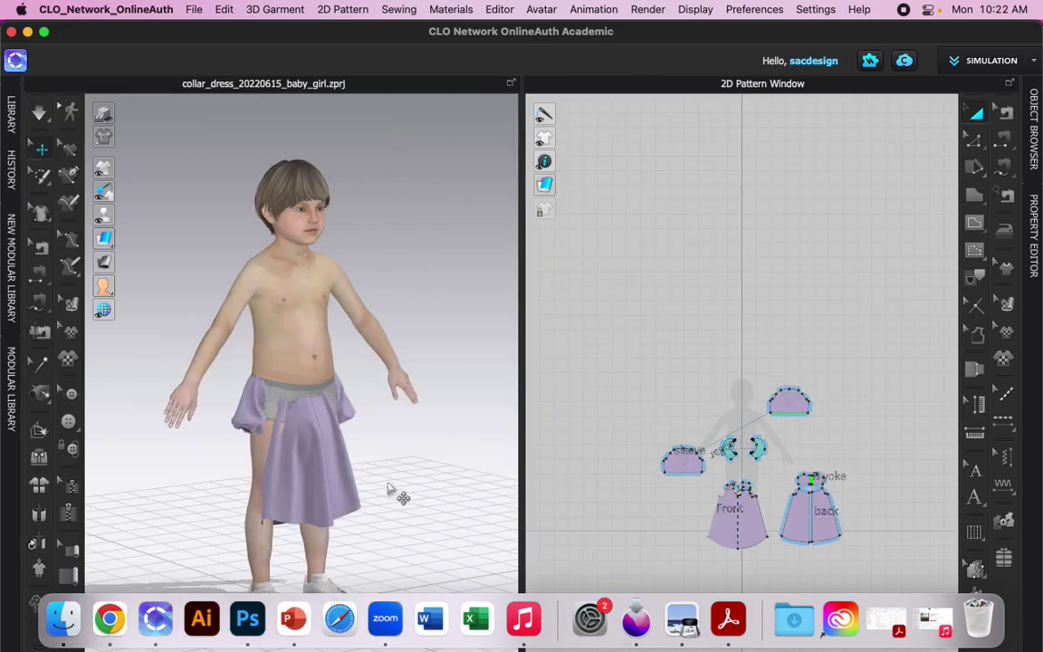
Select all dress pieces, including the skirt, and raise them from the avatar's waist to its chest, then view from the front.
{"action": "left_click_drag", "start_coordinate": [605, 338], "coordinate": [922, 572]}
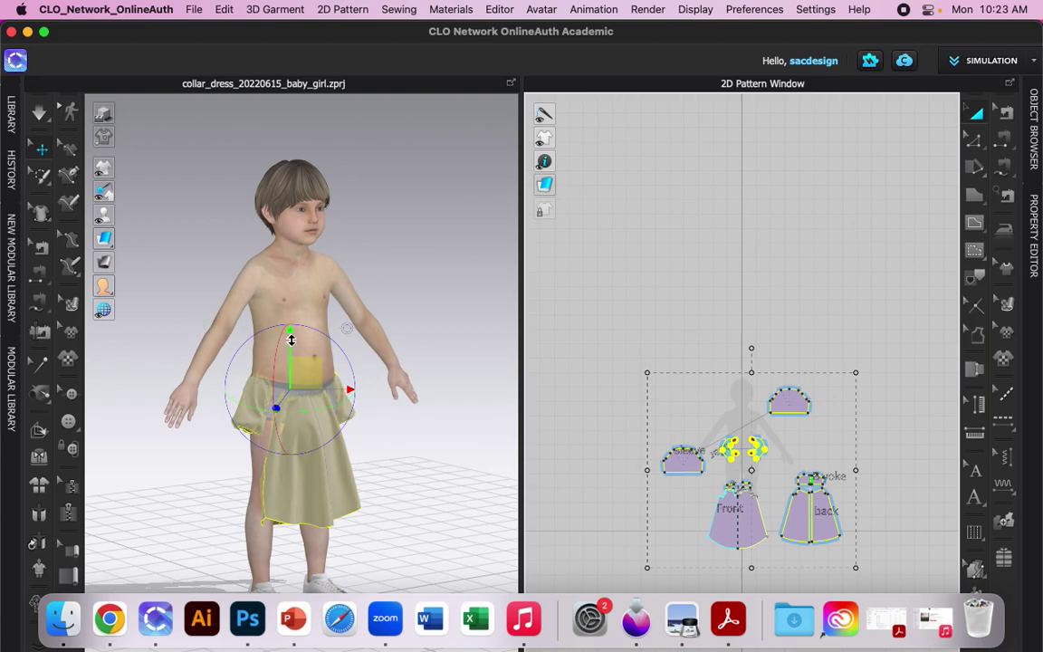
{"action": "left_click_drag", "start_coordinate": [290, 342], "coordinate": [268, 259]}
{"action": "left_click_drag", "start_coordinate": [629, 326], "coordinate": [936, 554]}
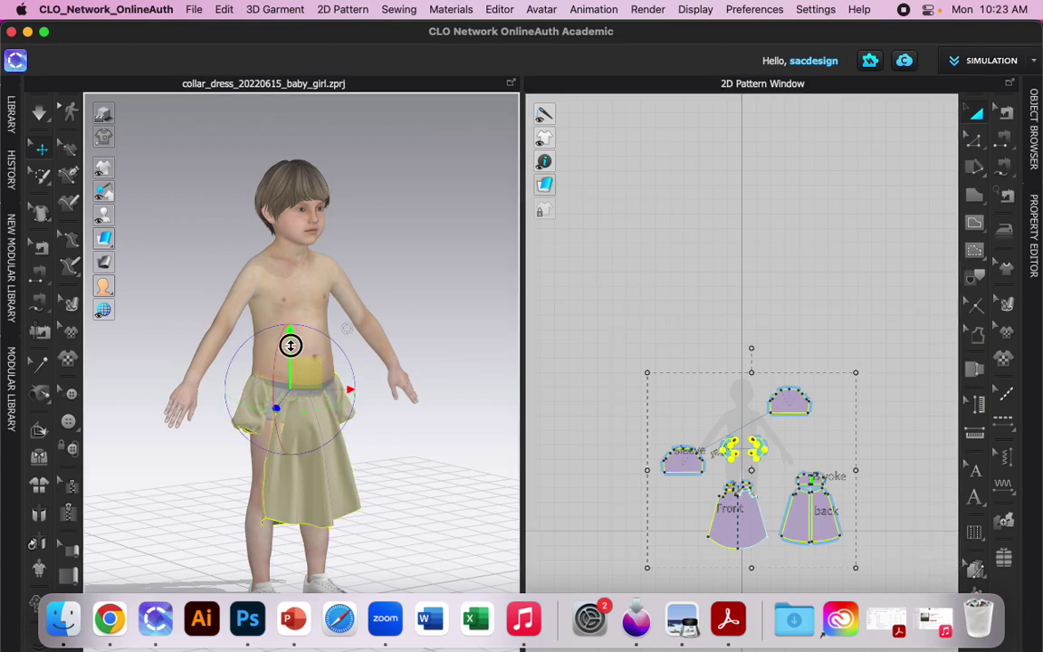
{"action": "left_click_drag", "start_coordinate": [291, 345], "coordinate": [277, 237]}
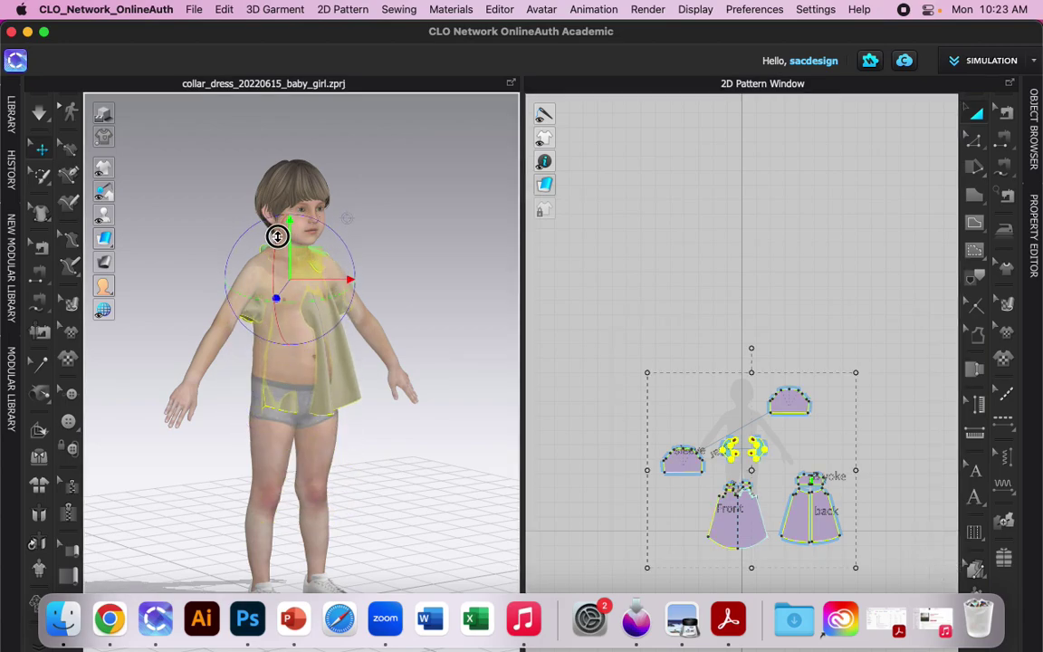
{"action": "key", "text": "2"}
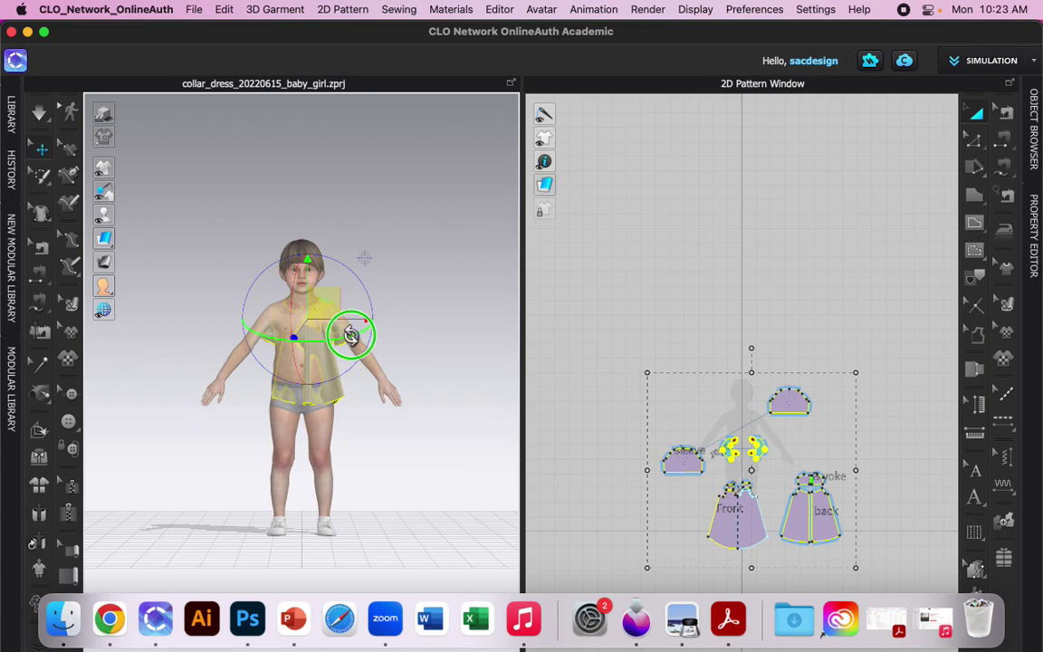
{"action": "right_click_drag", "start_coordinate": [350, 336], "coordinate": [297, 372]}
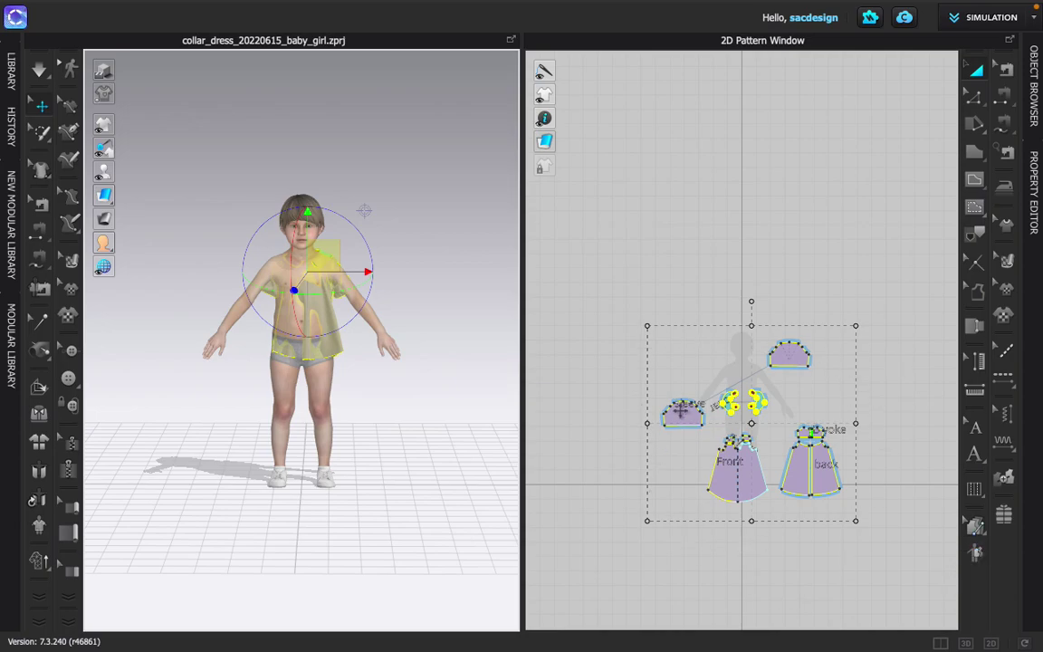
Auto-fit the collared dress to the kid avatar, keeping Maintain Pattern Curvature at 100%.
{"action": "left_click", "coordinate": [978, 555]}
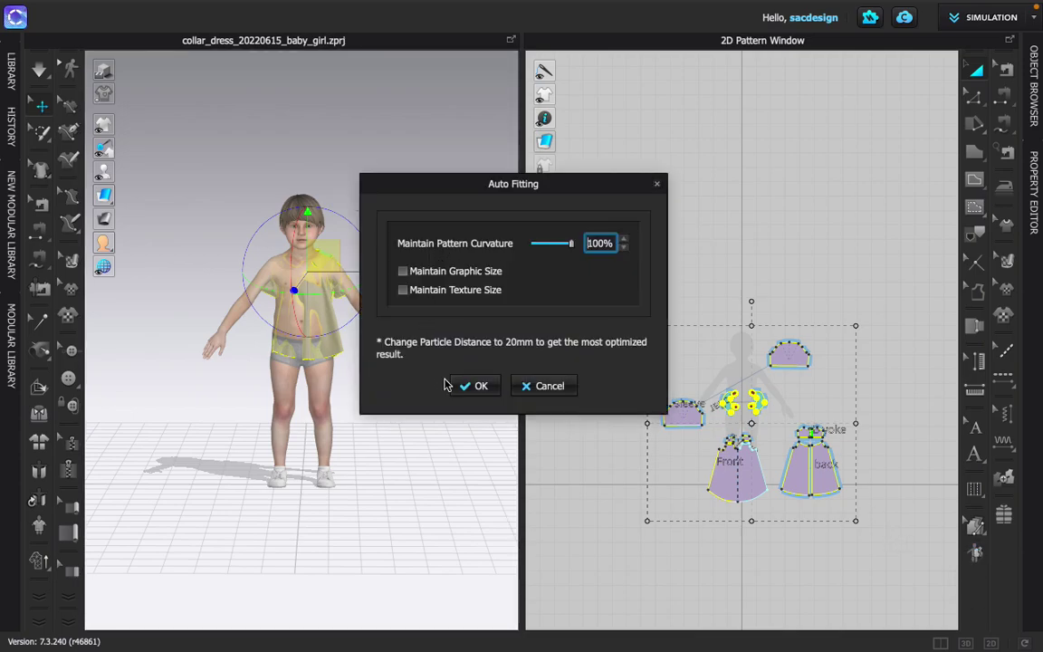
{"action": "left_click", "coordinate": [480, 389]}
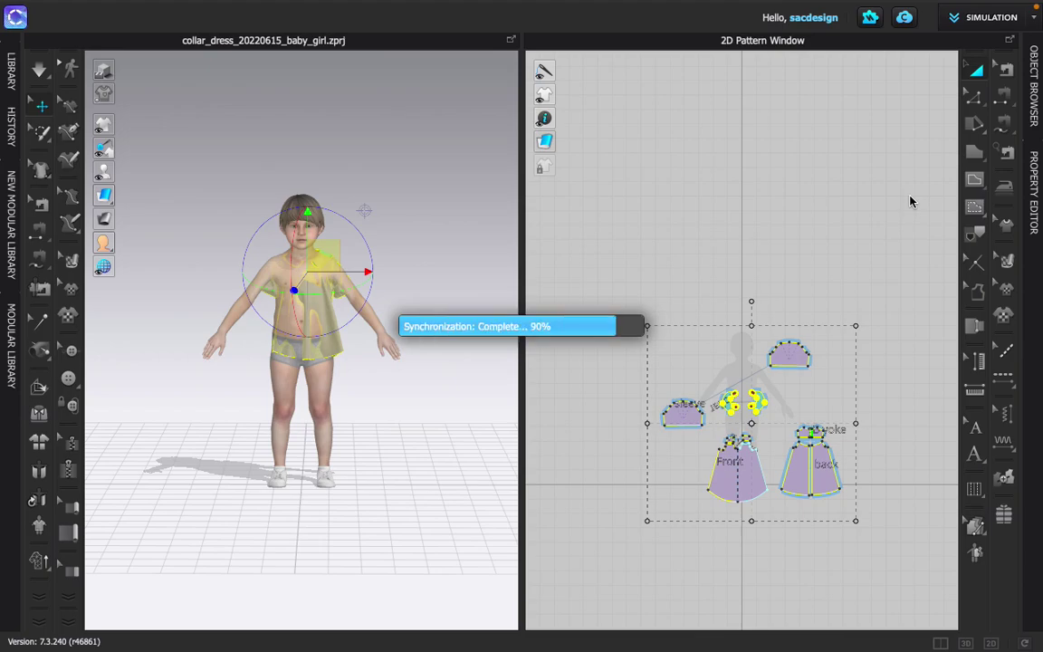
{"action": "right_click_drag", "start_coordinate": [280, 360], "coordinate": [363, 435]}
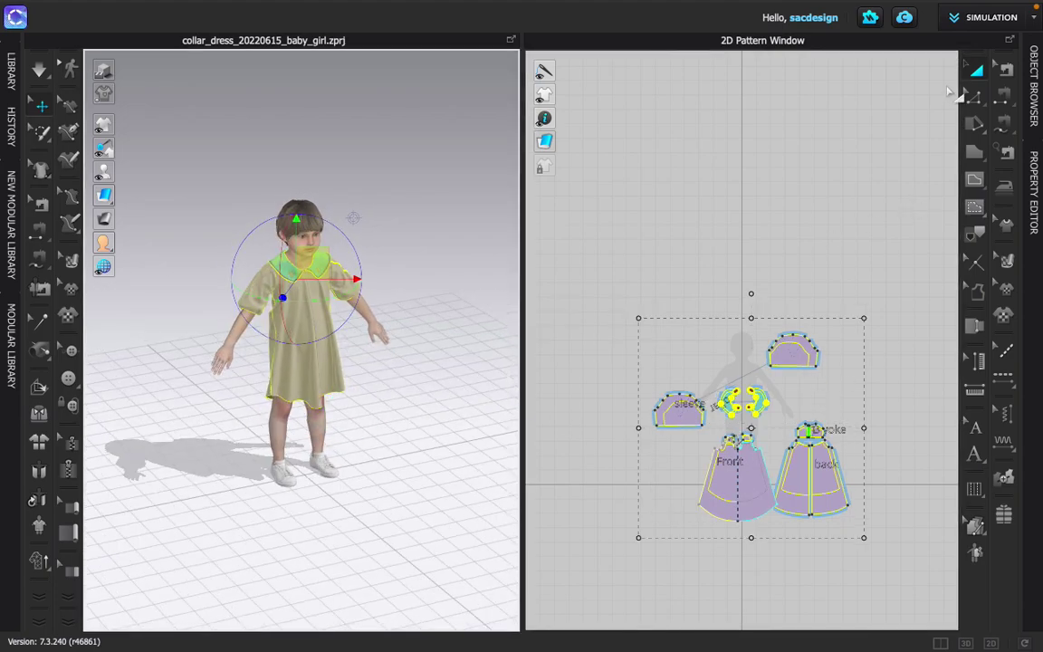
With the Edit Pattern tool, drag the Front piece's lower-left hem corner outward to the left.
{"action": "left_click", "coordinate": [975, 99]}
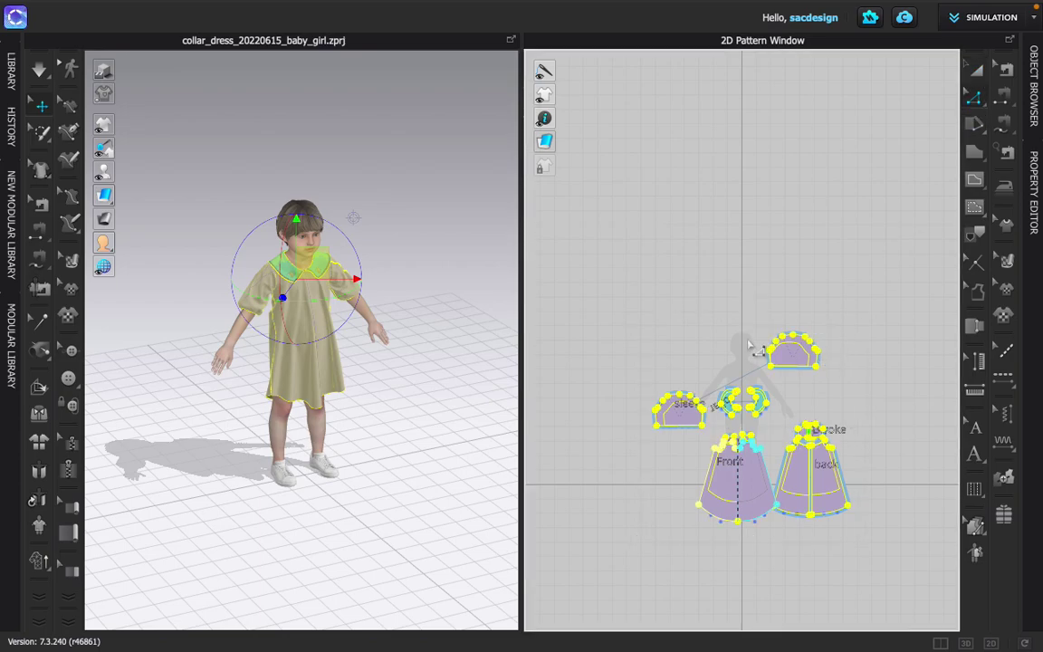
{"action": "scroll", "coordinate": [749, 346], "scroll_direction": "up", "scroll_amount": 3}
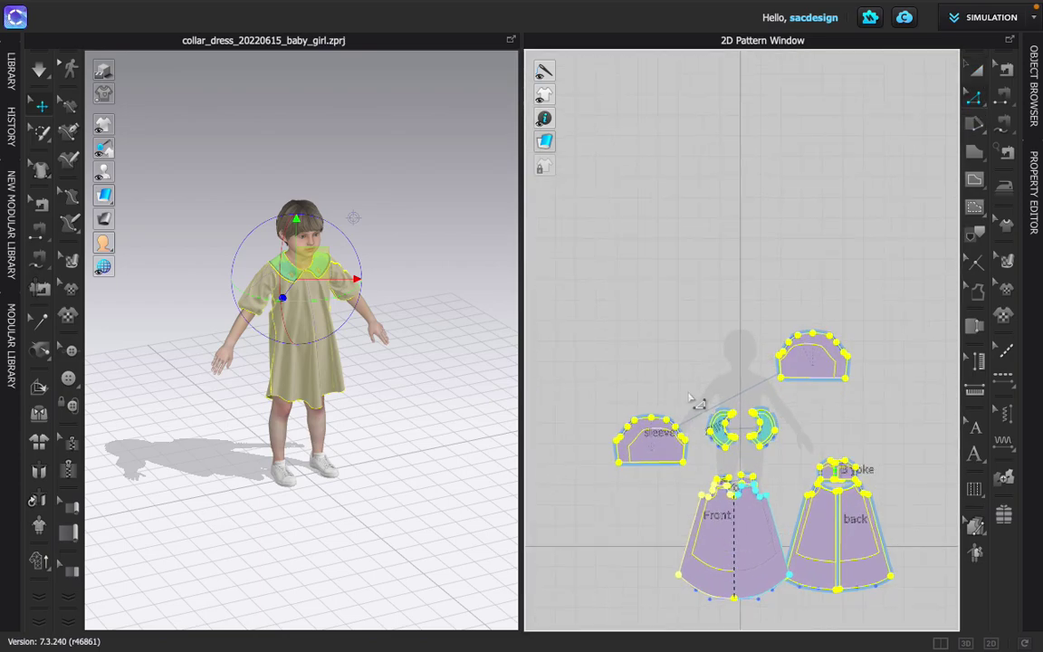
{"action": "left_click", "coordinate": [639, 506]}
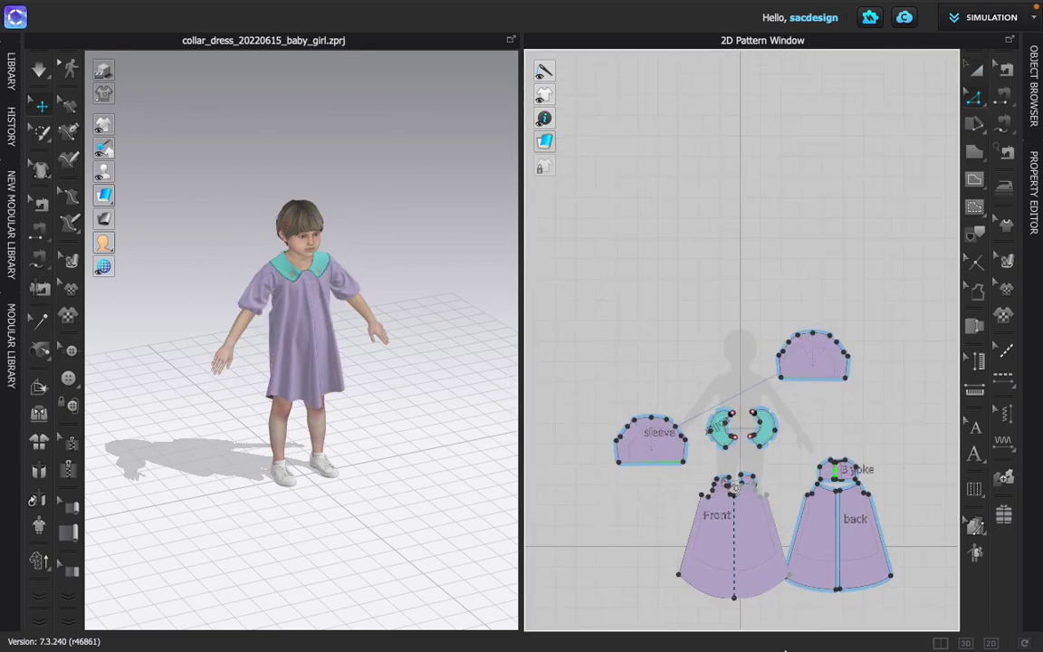
{"action": "left_click", "coordinate": [677, 574]}
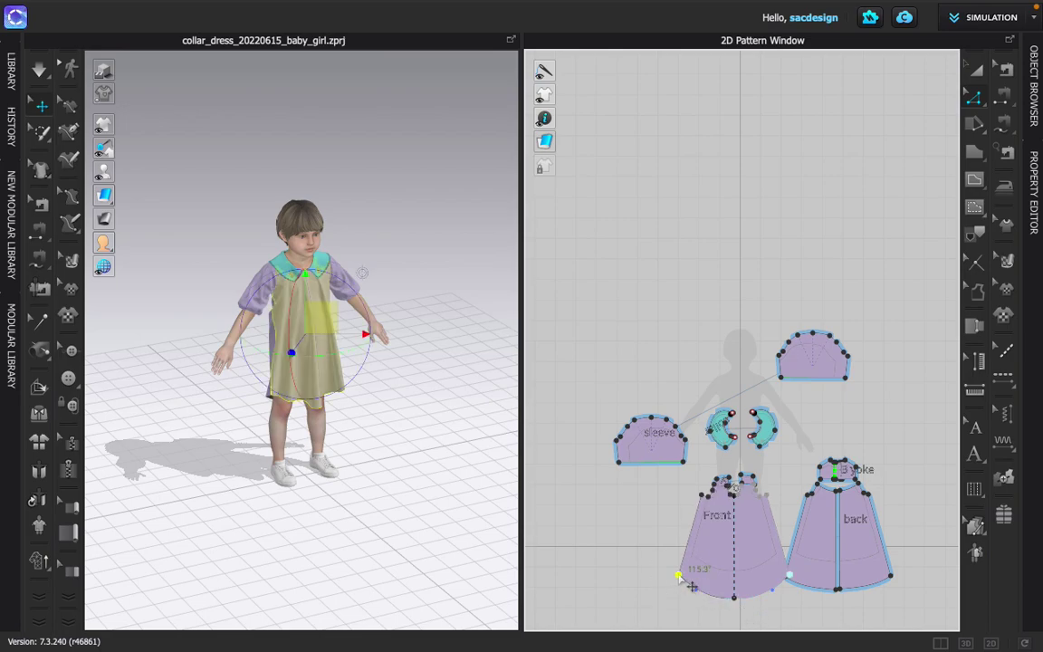
{"action": "left_click_drag", "start_coordinate": [679, 576], "coordinate": [651, 569]}
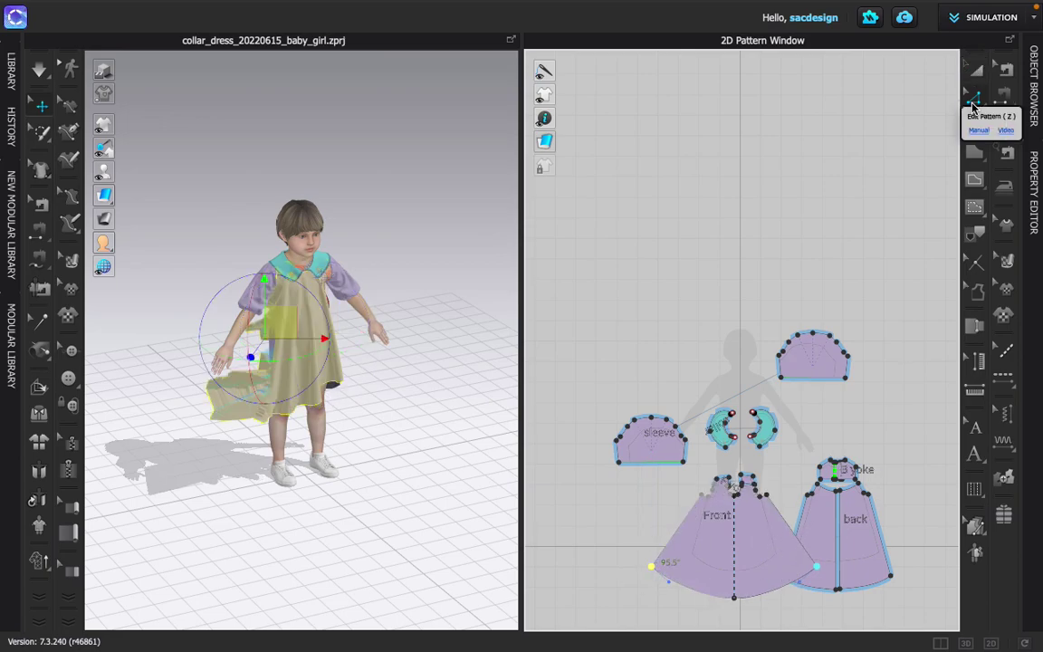
{"action": "left_click_drag", "start_coordinate": [973, 106], "coordinate": [941, 97]}
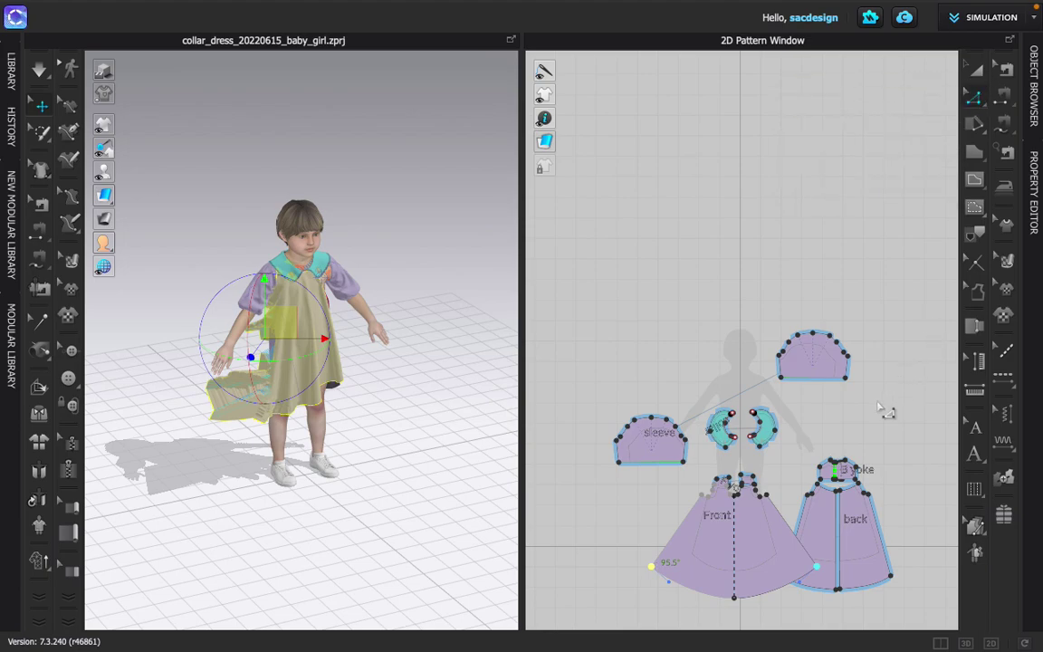